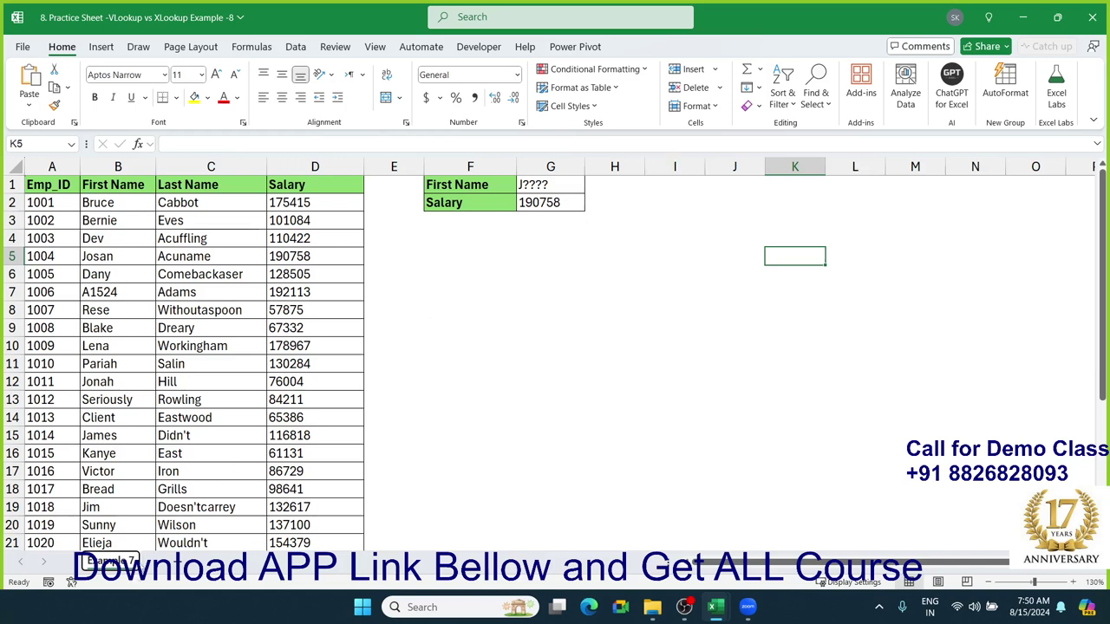
- Rename the worksheet tab from Example 7 to Example 9
double_click(111, 562)
key("BackSpace")
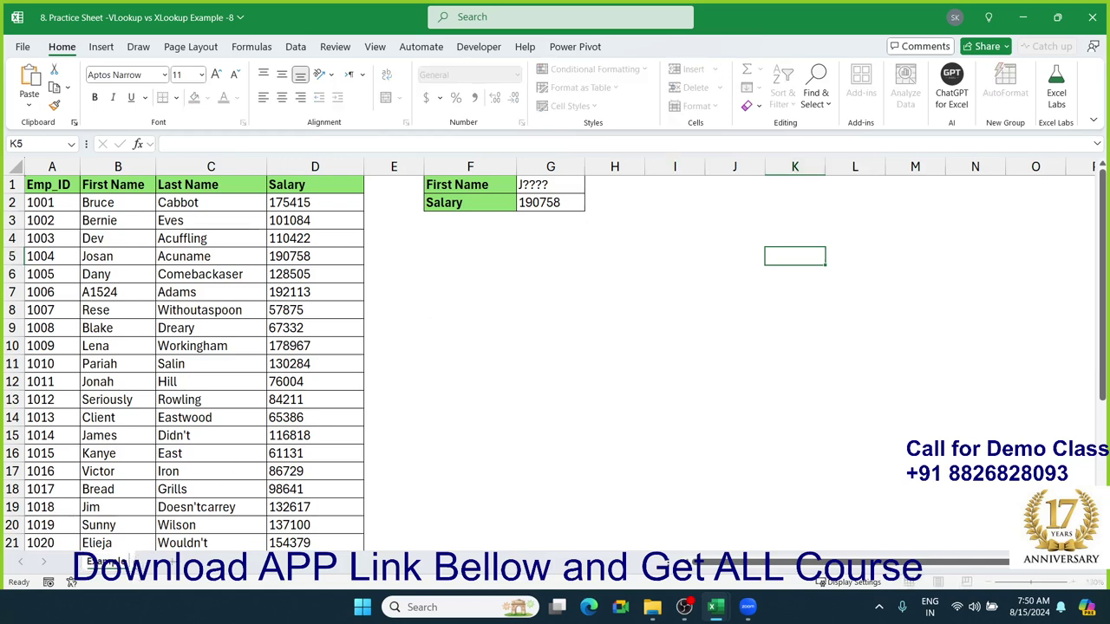
type("9")
key("Return")
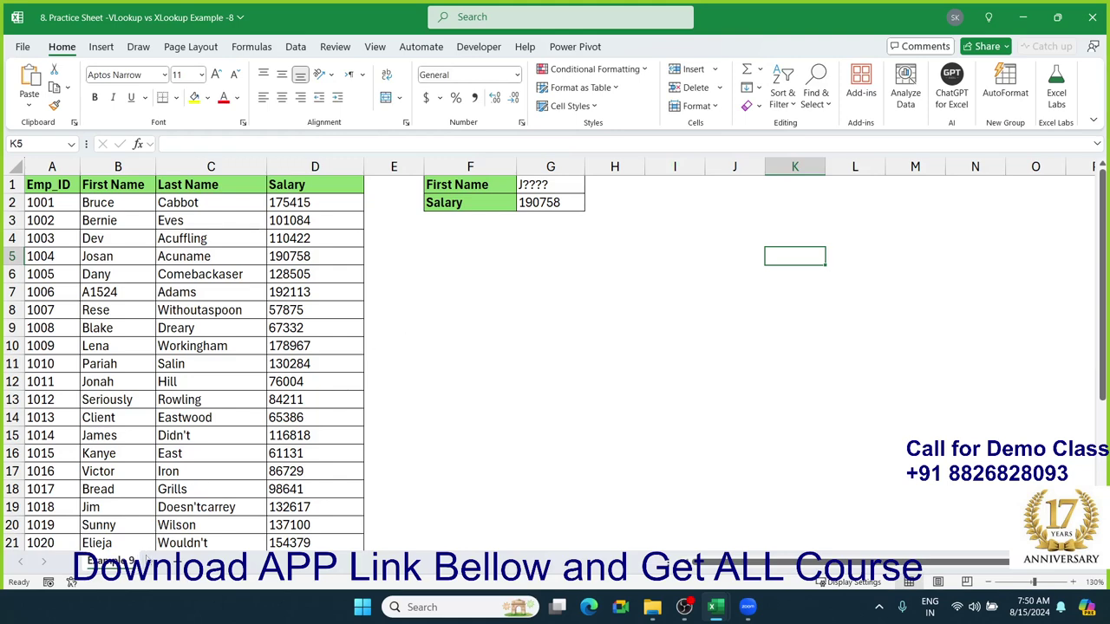
left_click(343, 361)
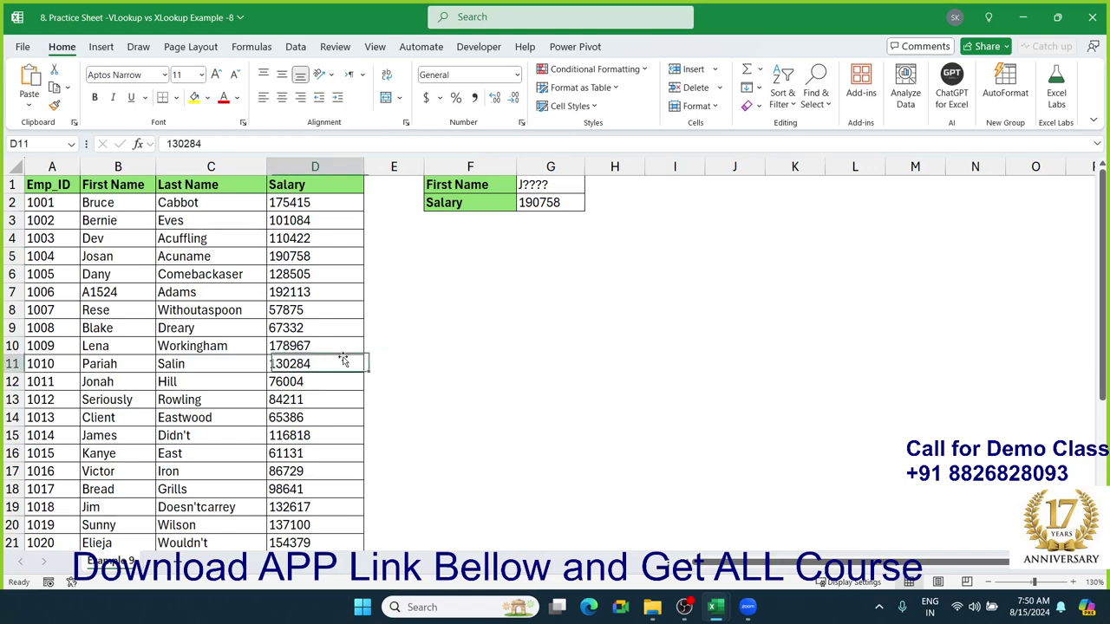
key("Escape")
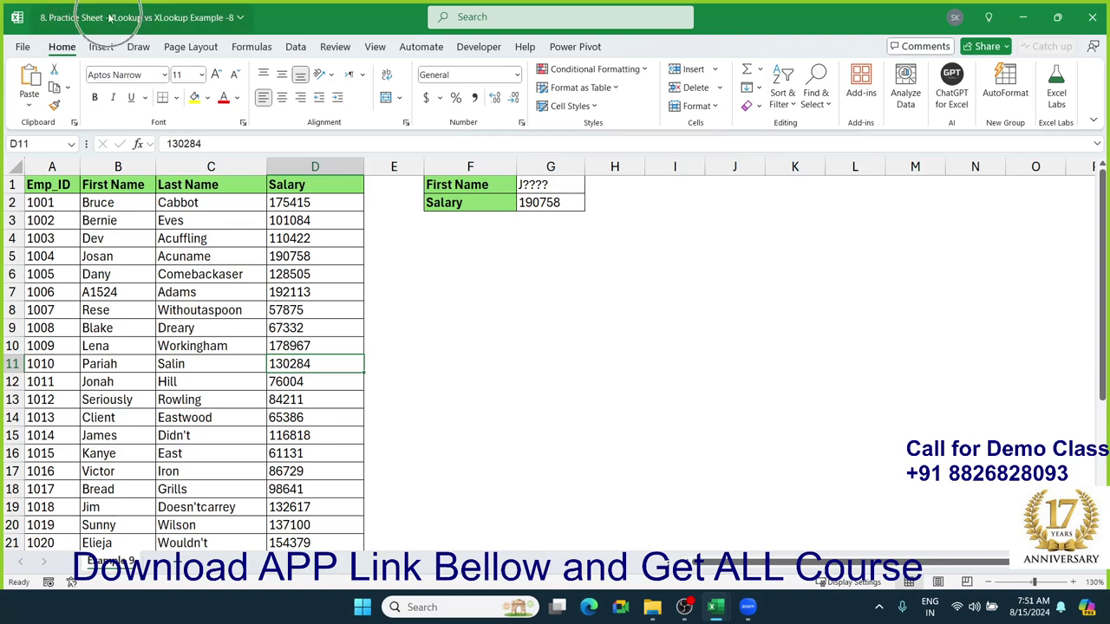
left_click(450, 271)
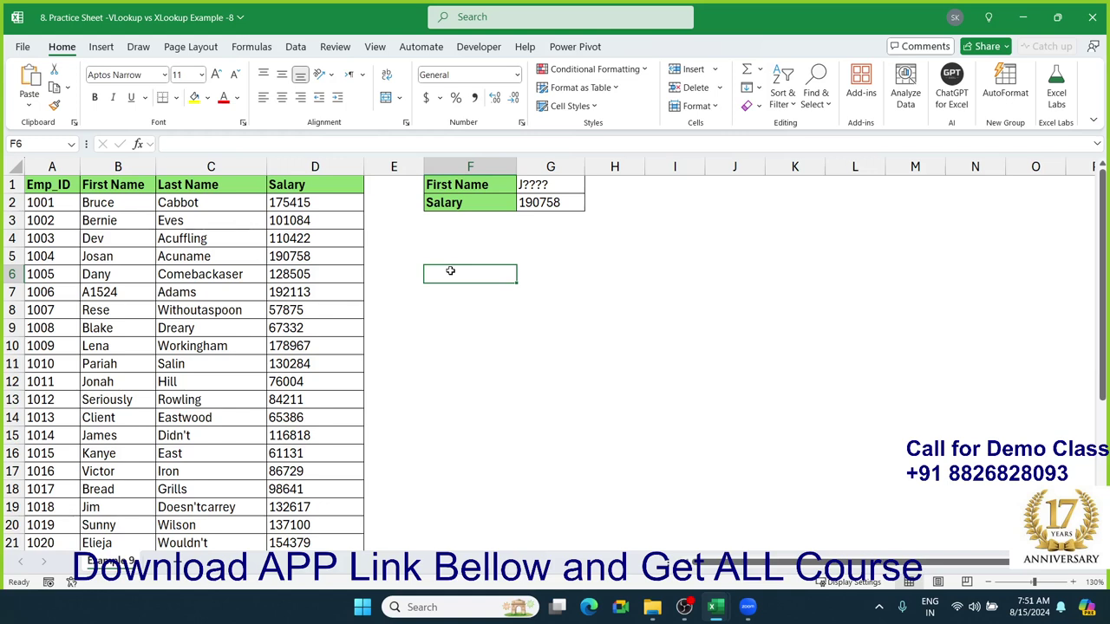
key("alt")
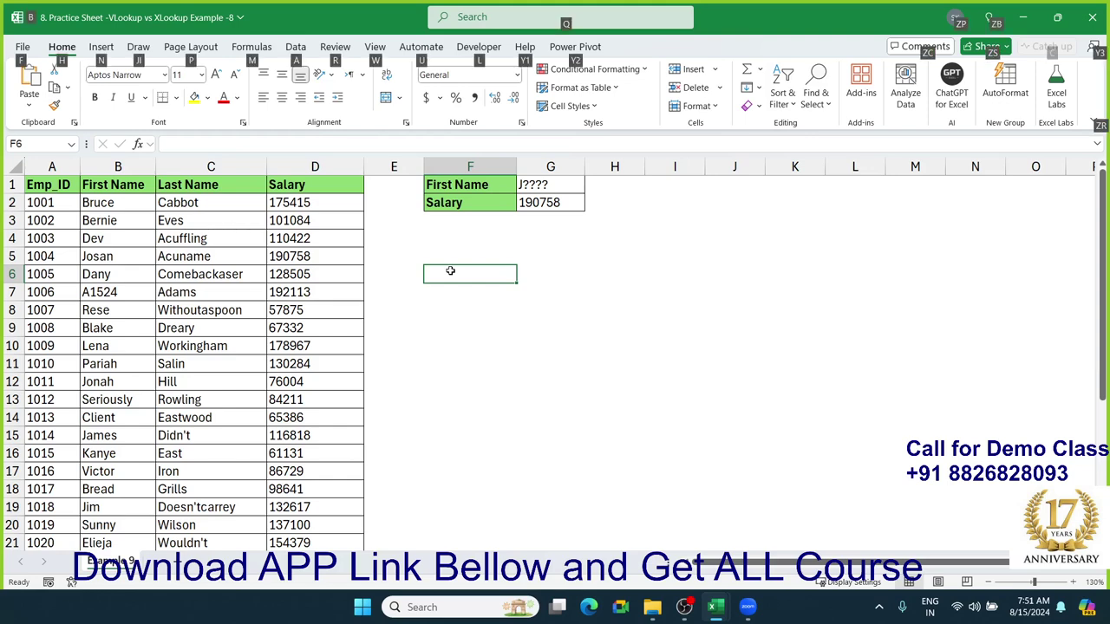
key("Escape")
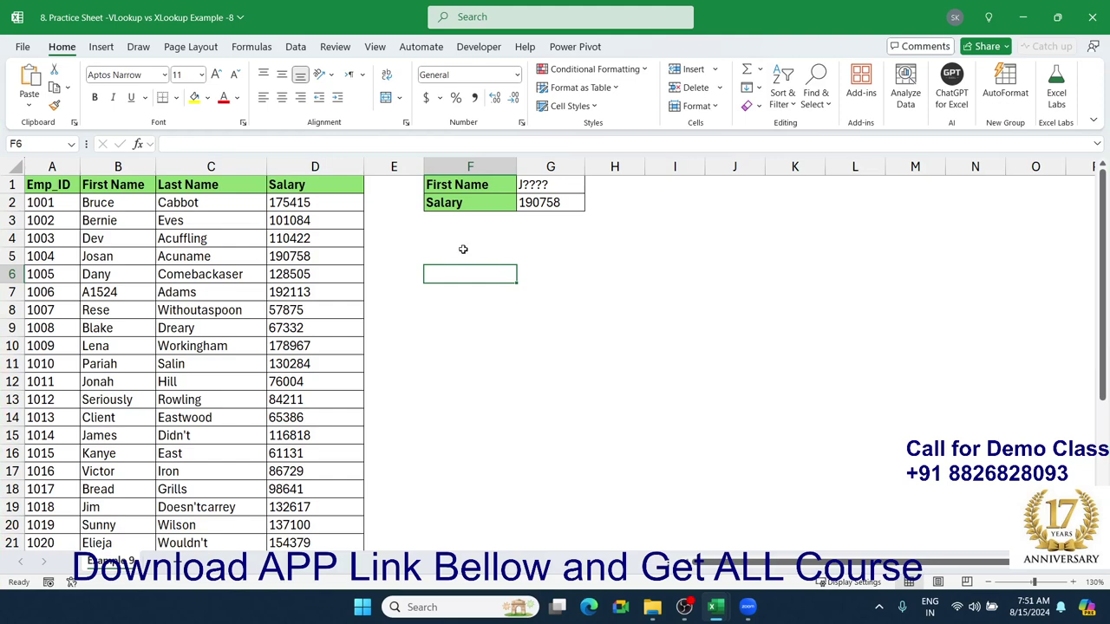
left_click(460, 238)
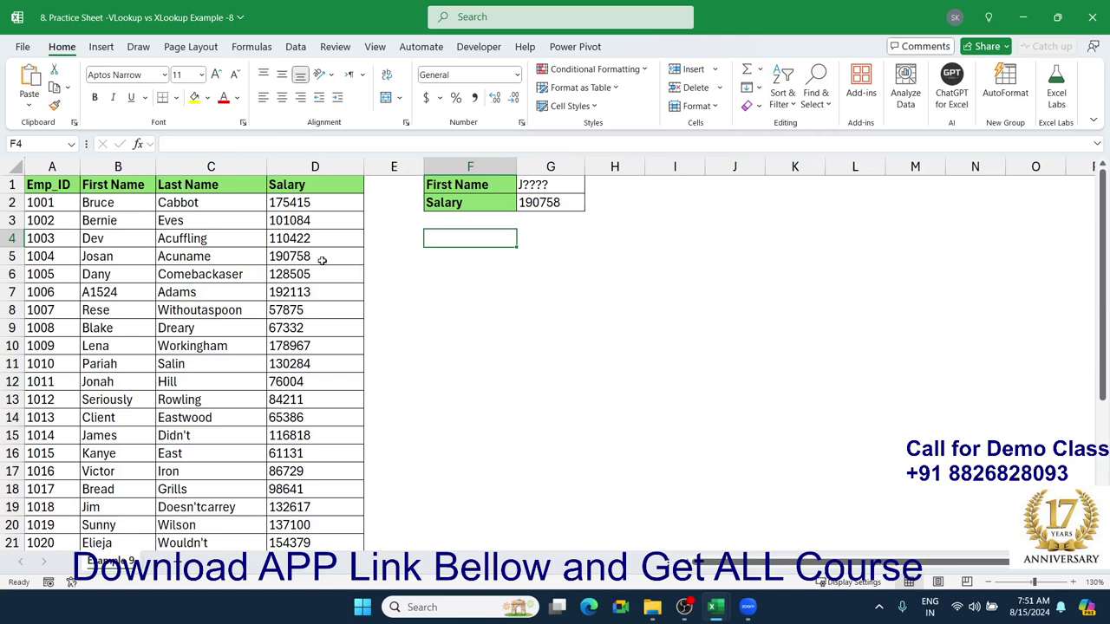
left_click(170, 245)
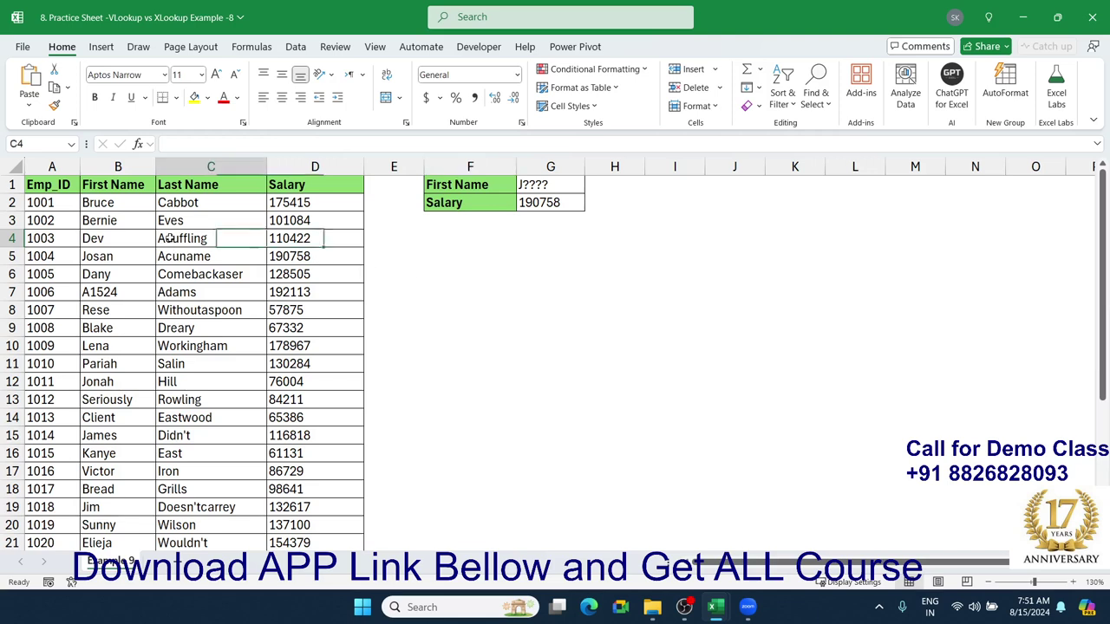
left_click(342, 234)
scroll(340, 235, "down", 3)
scroll(341, 235, "up", 3)
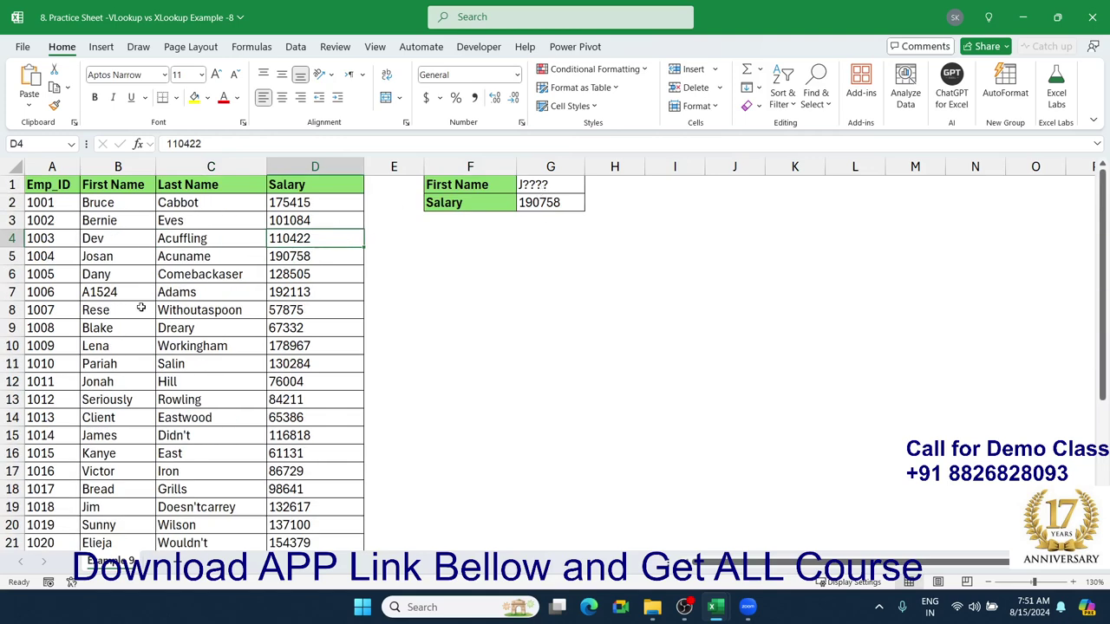
left_click(113, 295)
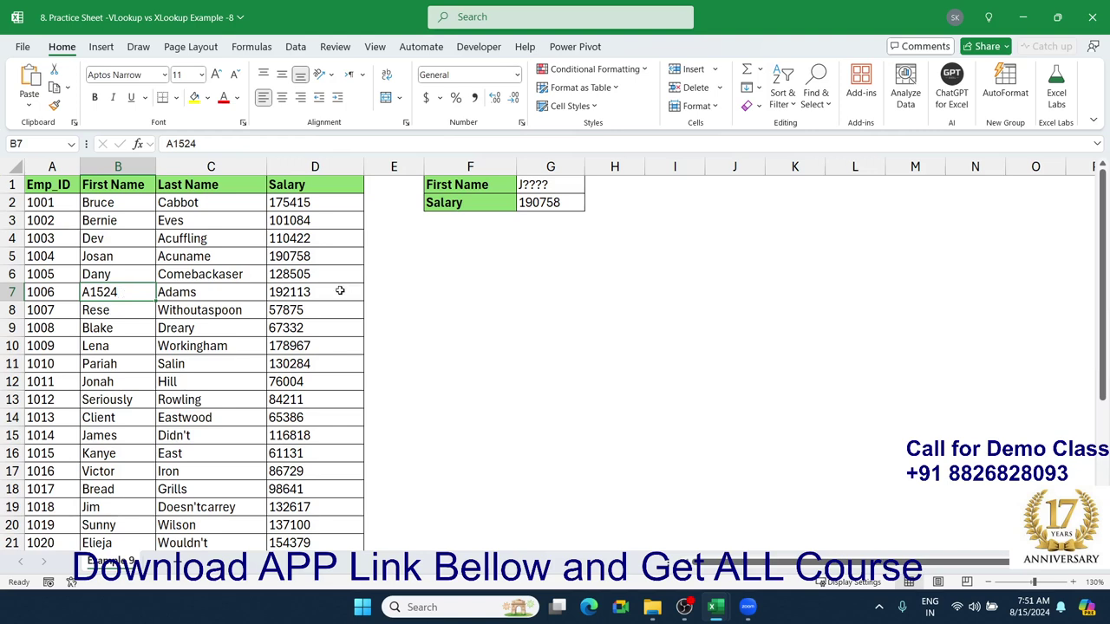
left_click(475, 235)
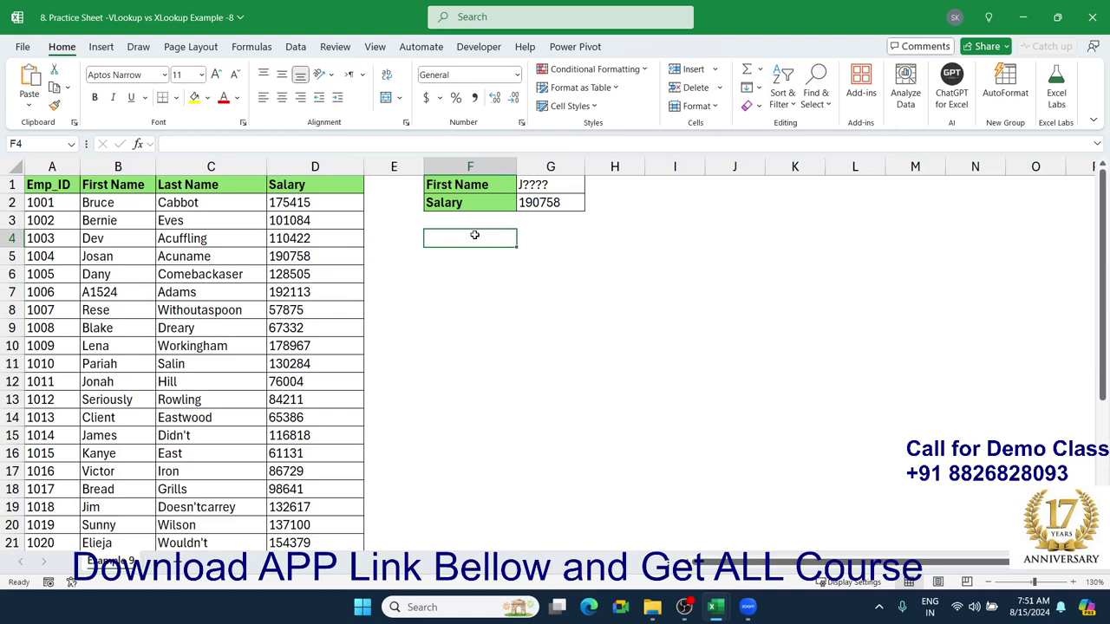
- Enter A1524 in F4 and close the help panel that appeared
type("A15")
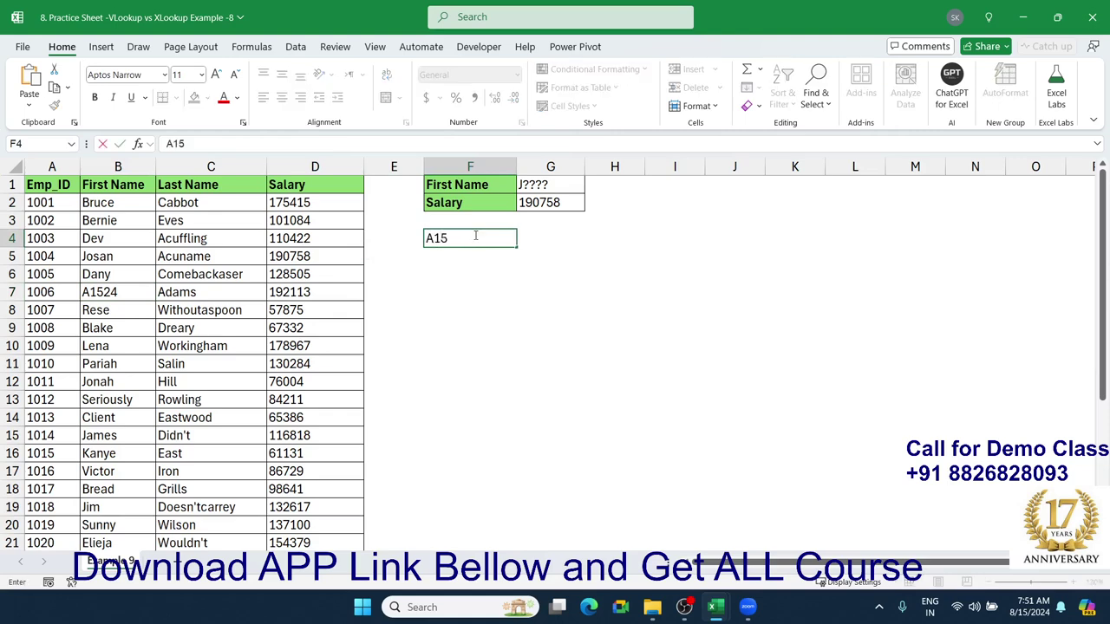
type("24")
key("Return")
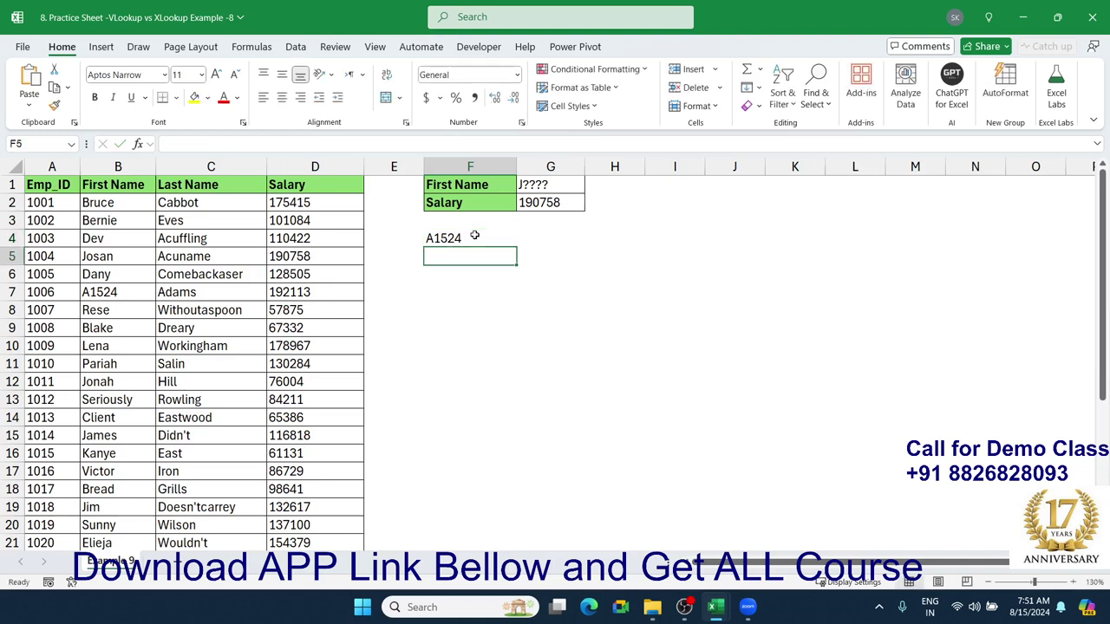
key("Up")
key("Right")
key("Left")
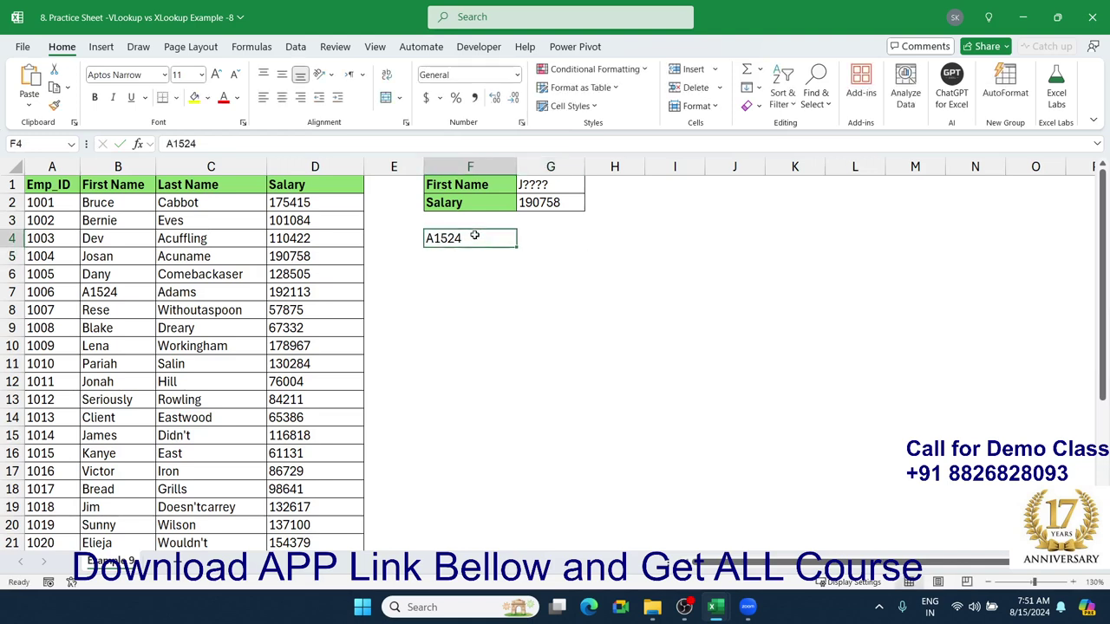
key("F1")
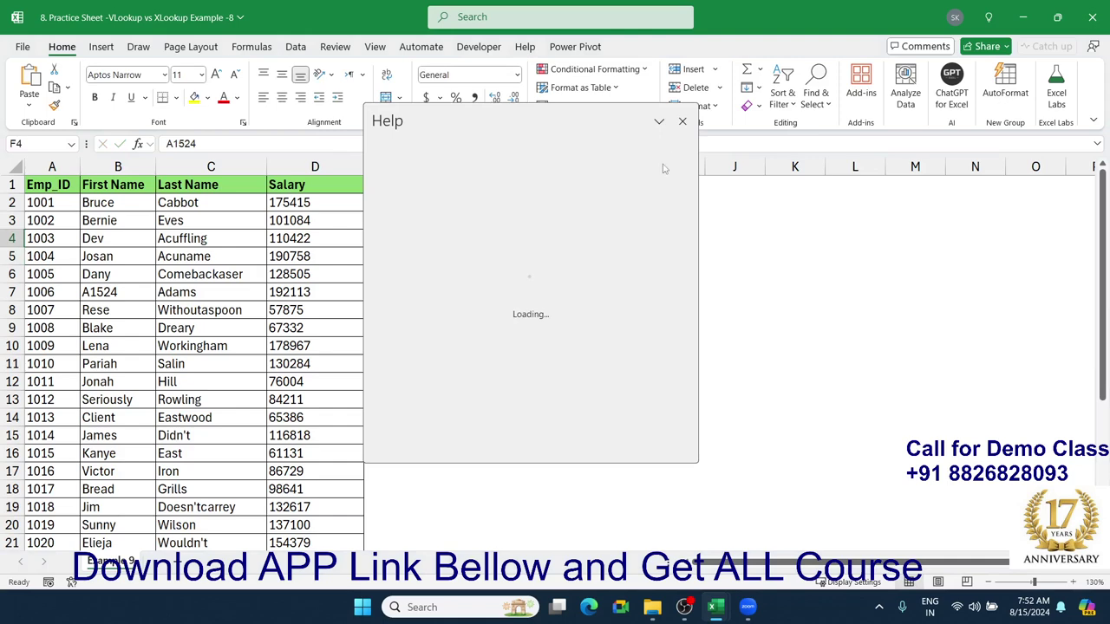
left_click(682, 121)
- Edit F4 down to 'A' and append ???? so it holds the pattern A????
key("F2")
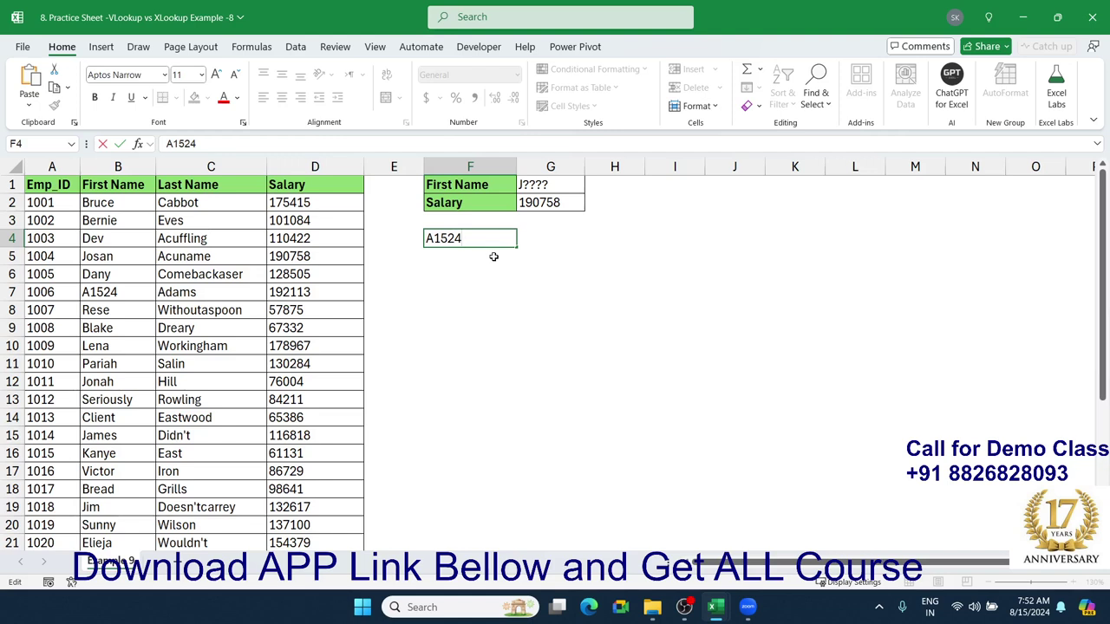
key("BackSpace")
key("BackSpace")
key("BackSpace")
key("BackSpace")
type("???")
type("?")
key("Return")
key("Up")
key("Right")
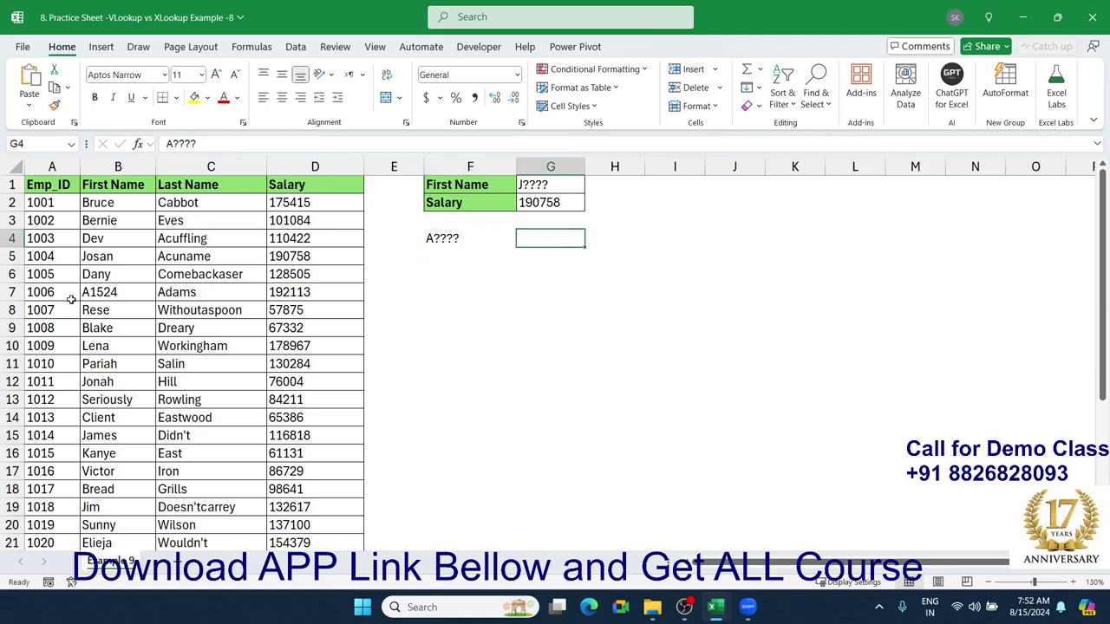
- Enter =VLOOKUP(F4,B:D,3,0) in G4, returning 192113, then move the result to H4
type("=vl")
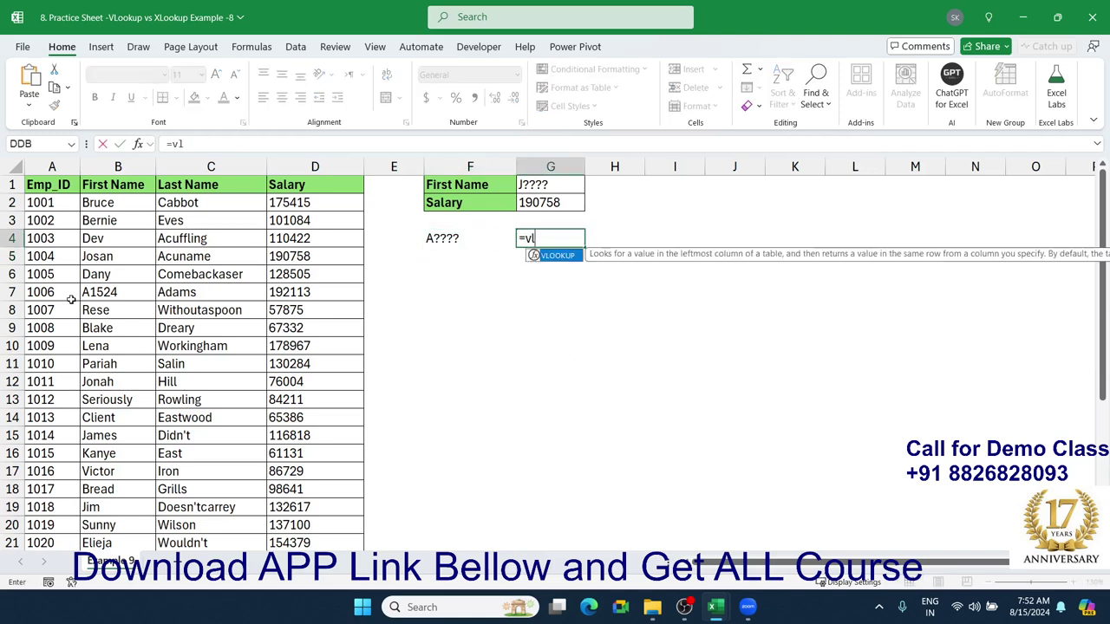
key("Tab")
key("Left")
type(",")
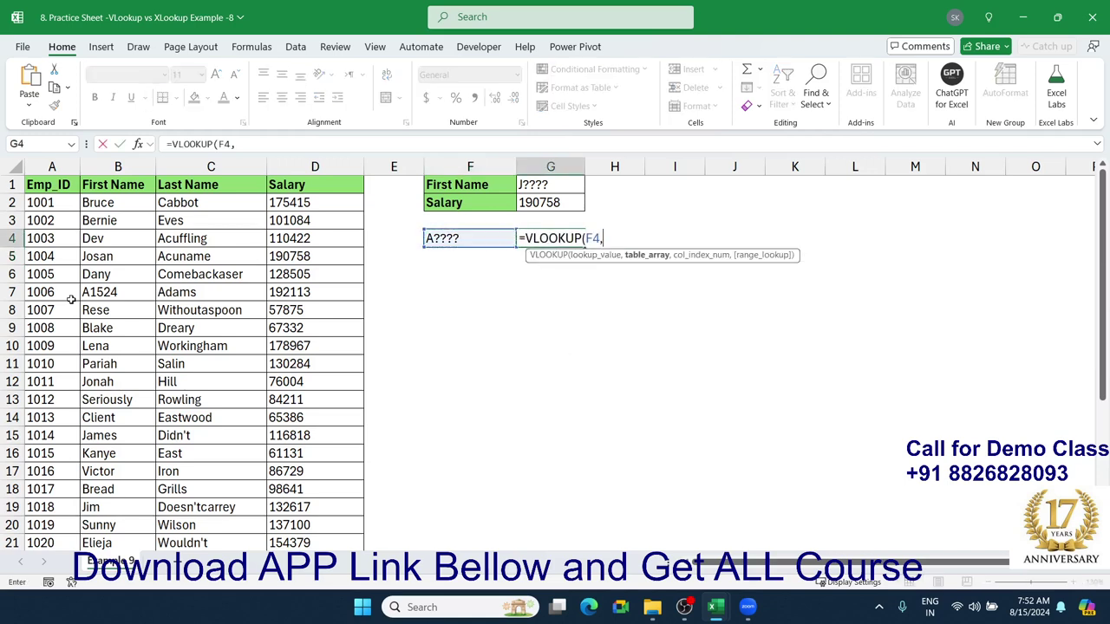
key("Left")
key("Home")
key("Right")
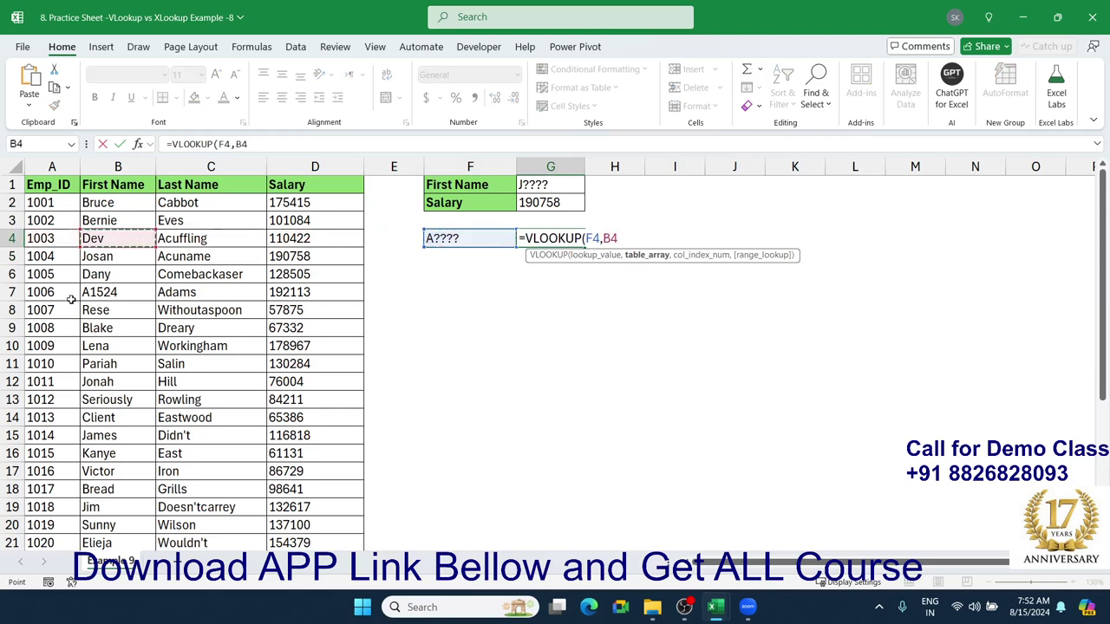
key("ctrl+space")
key("shift+Right")
key("shift+Right")
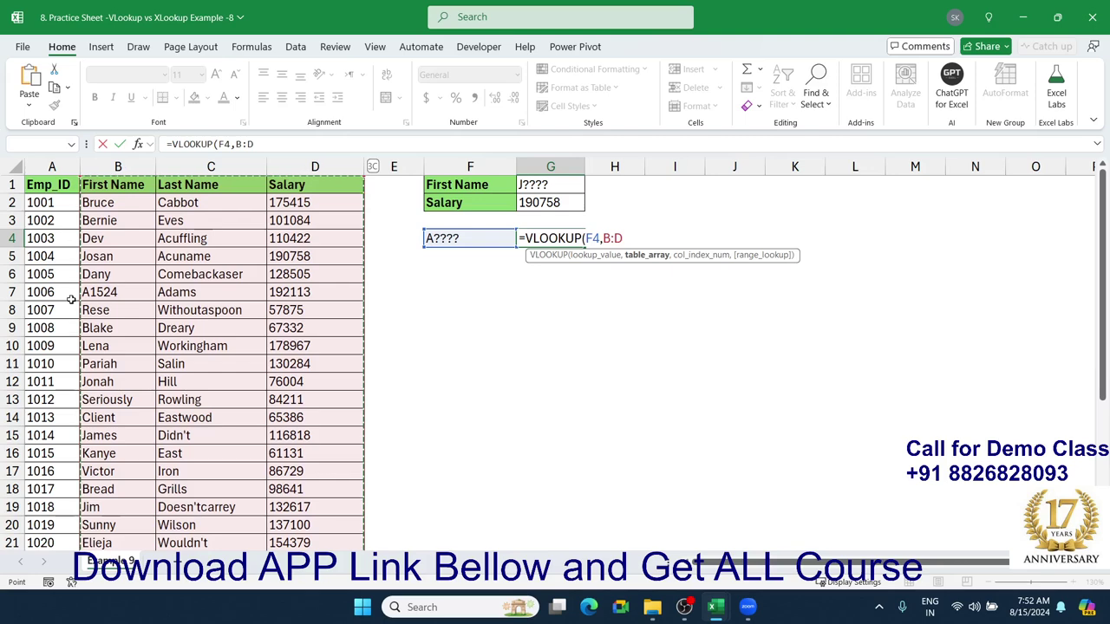
type(",3,0")
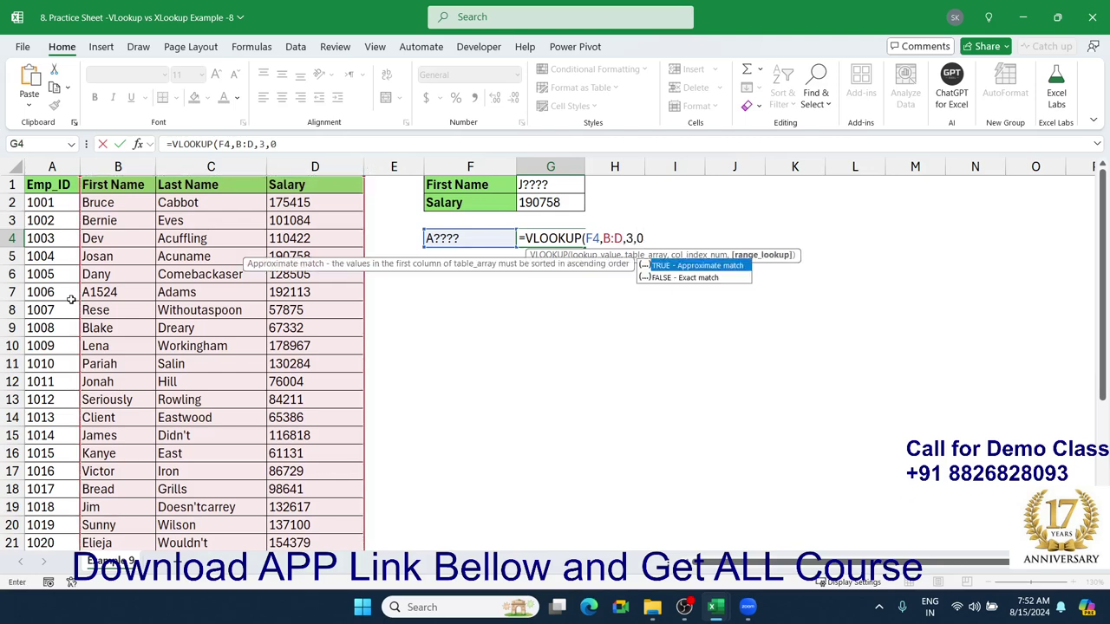
key("Return")
key("Up")
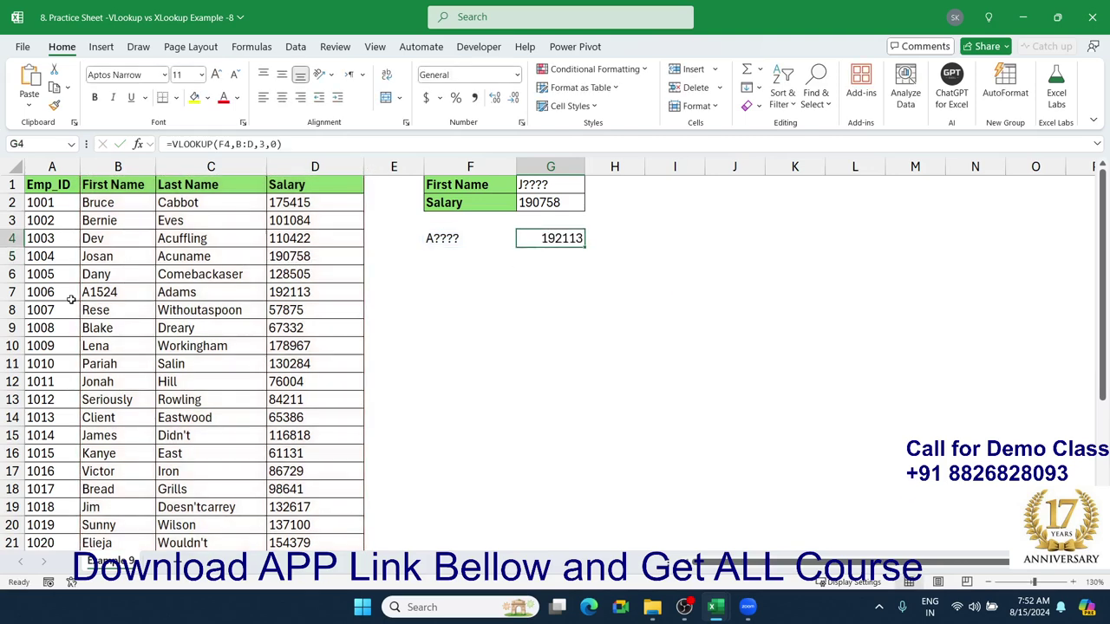
left_click_drag(525, 249, 626, 249)
- Begin =XLOOKUP(F4,B:B,D:D,, in G4, searching column B and returning column D
left_click(537, 239)
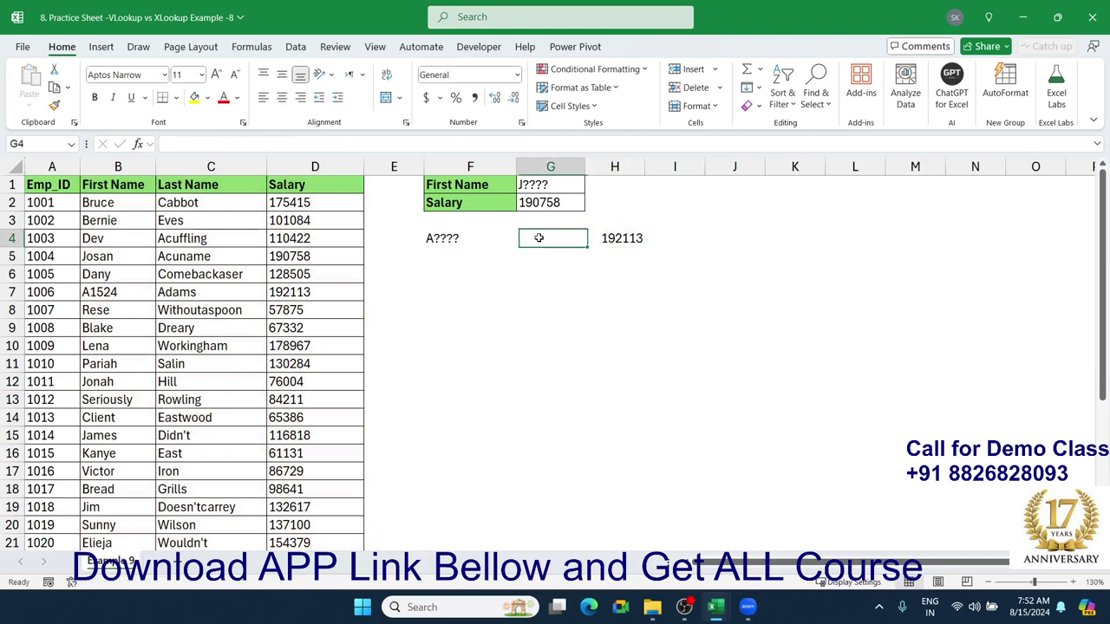
type("=")
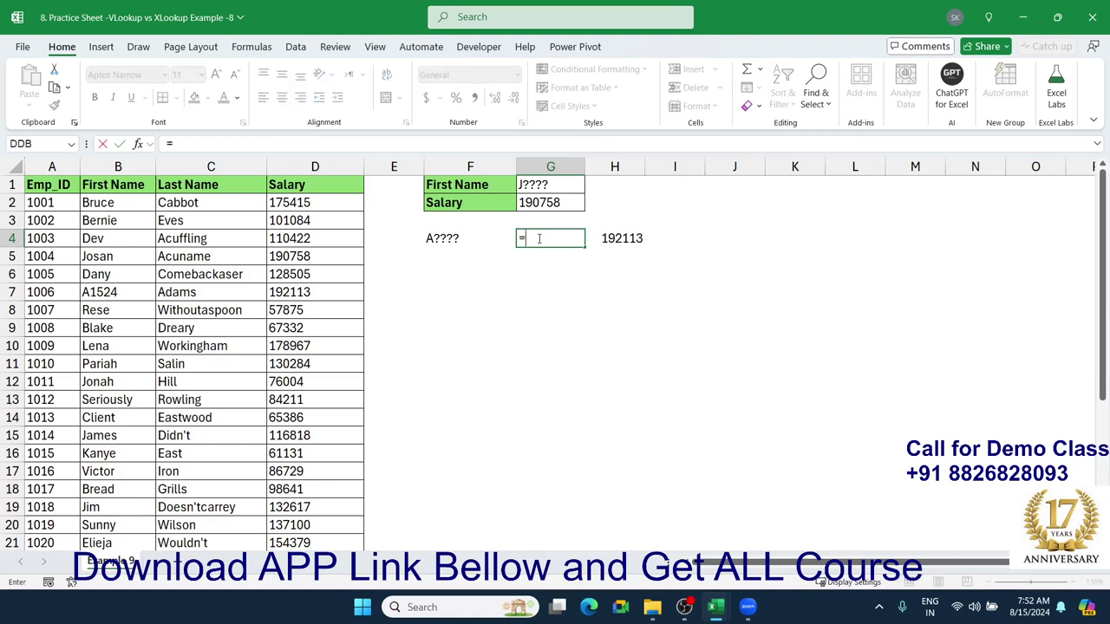
type("xl")
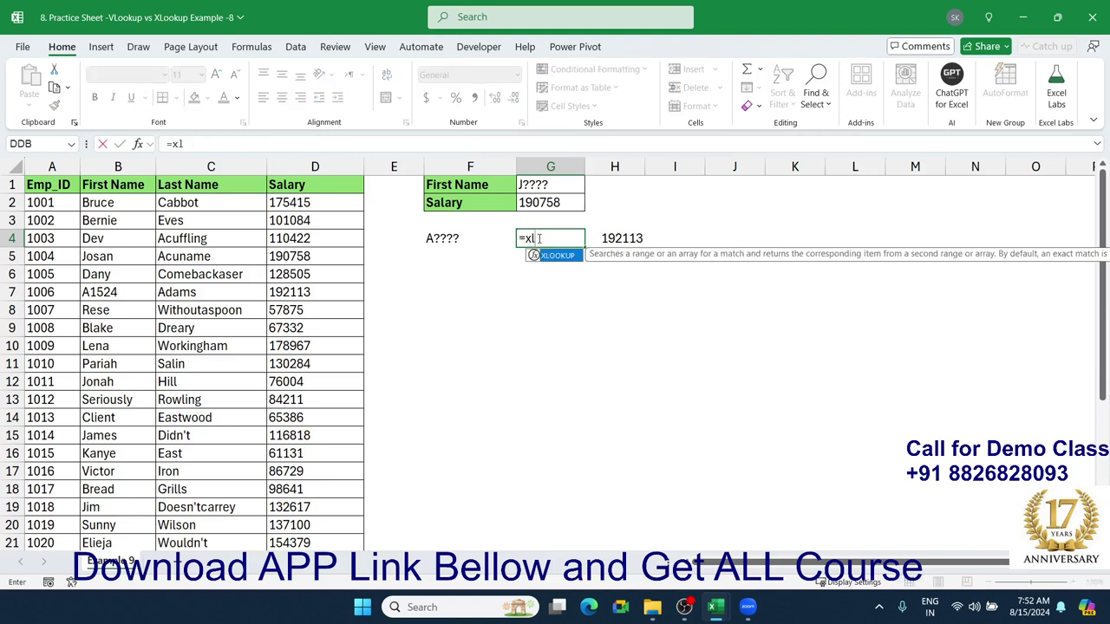
key("Tab")
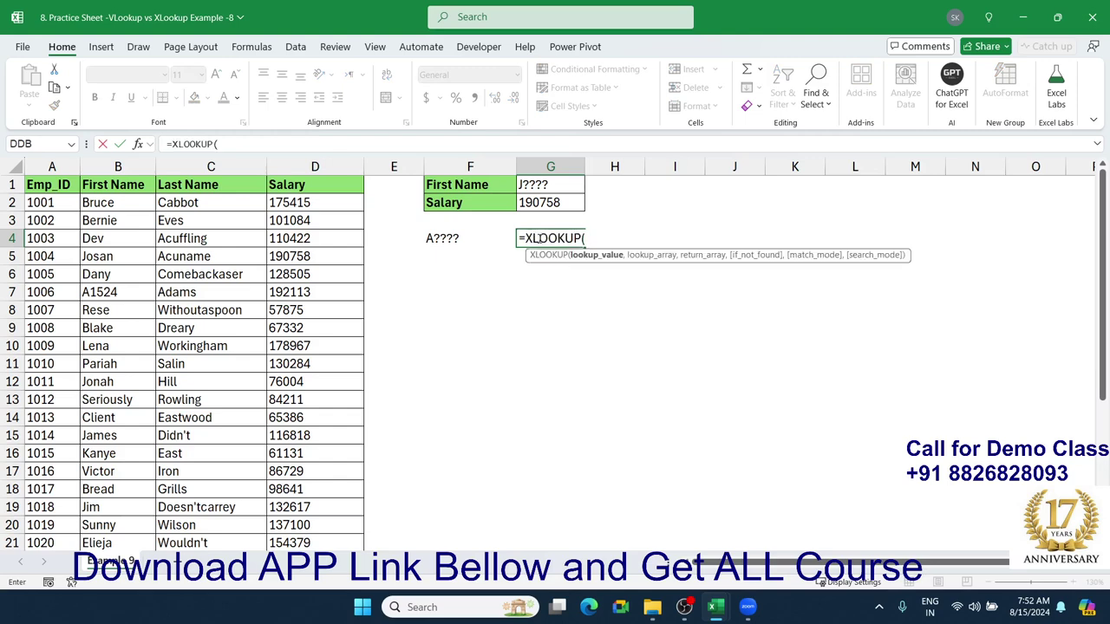
left_click(460, 238)
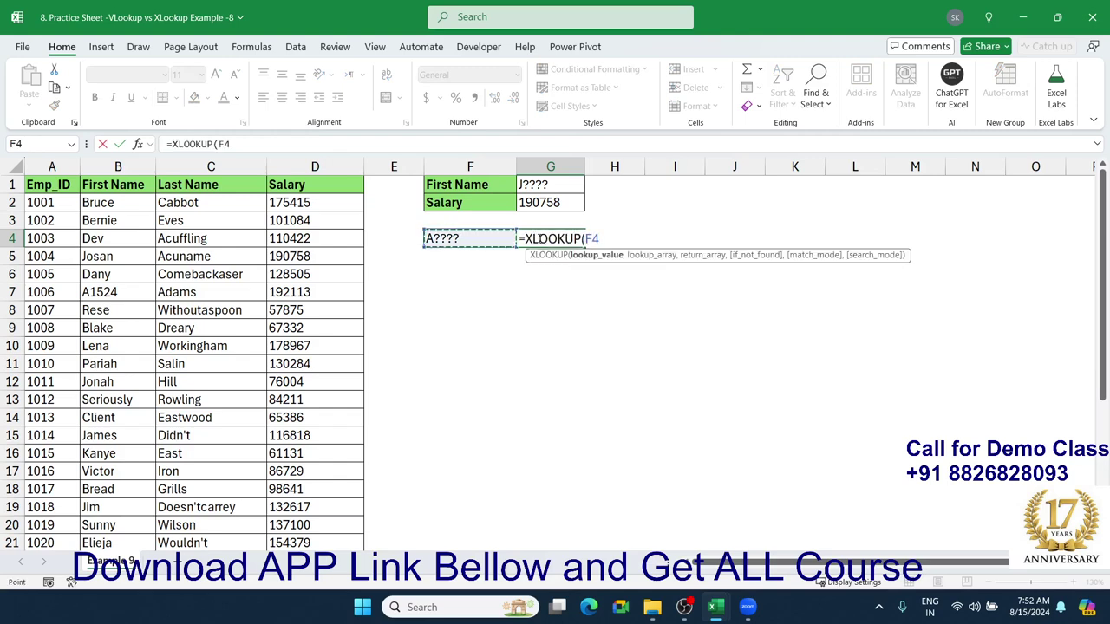
type(",")
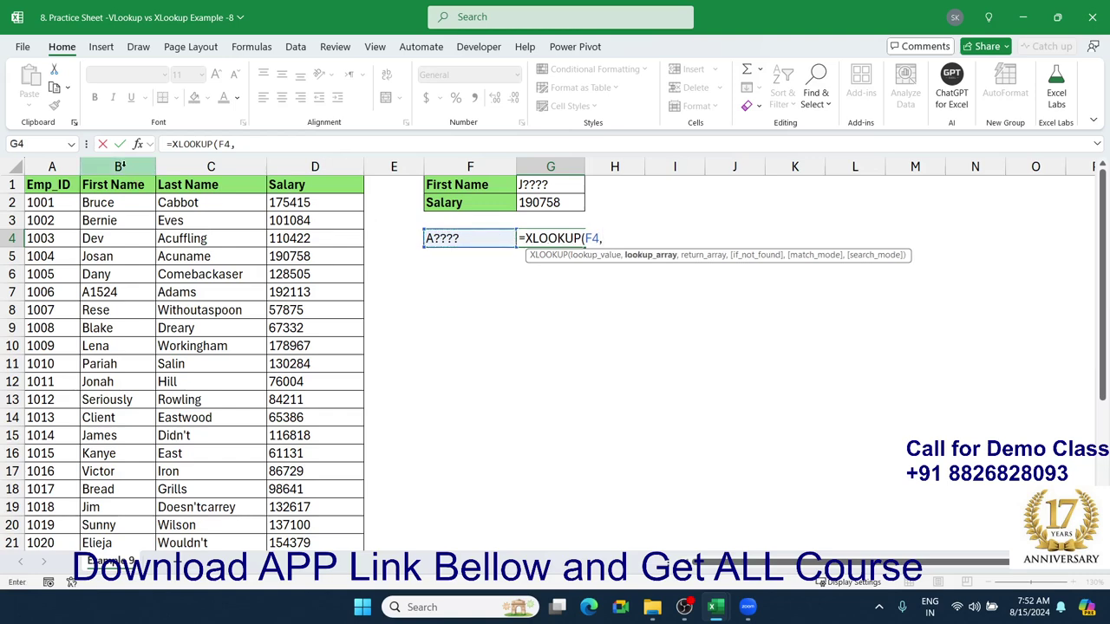
mouse_move(118, 167)
left_mouse_down()
mouse_move(176, 170)
mouse_move(145, 172)
left_mouse_up()
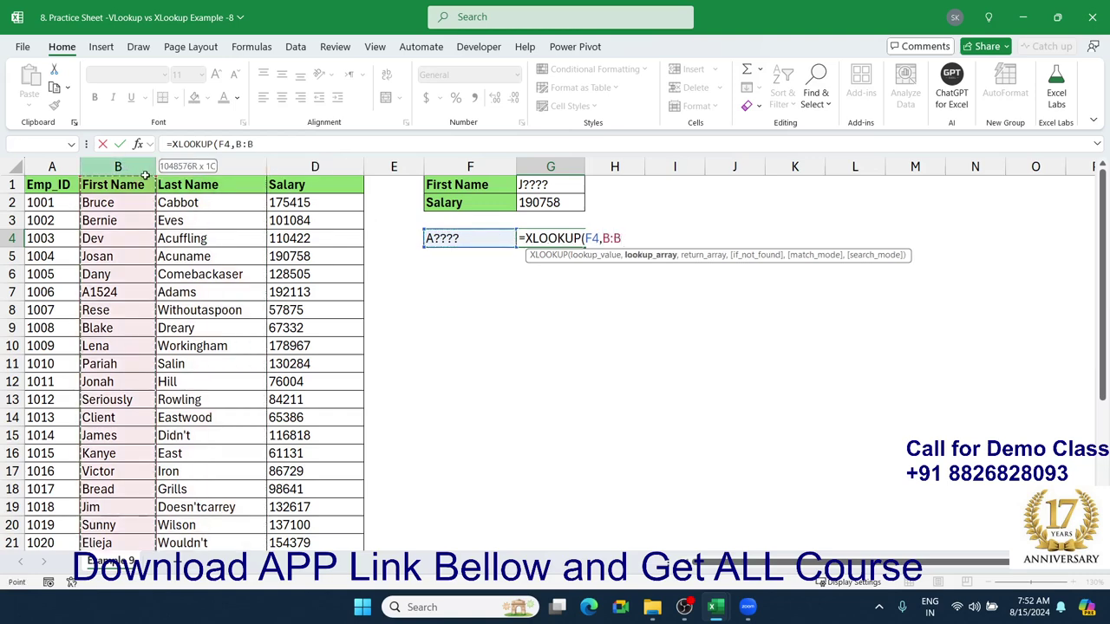
type(",")
left_click(302, 167)
type(",")
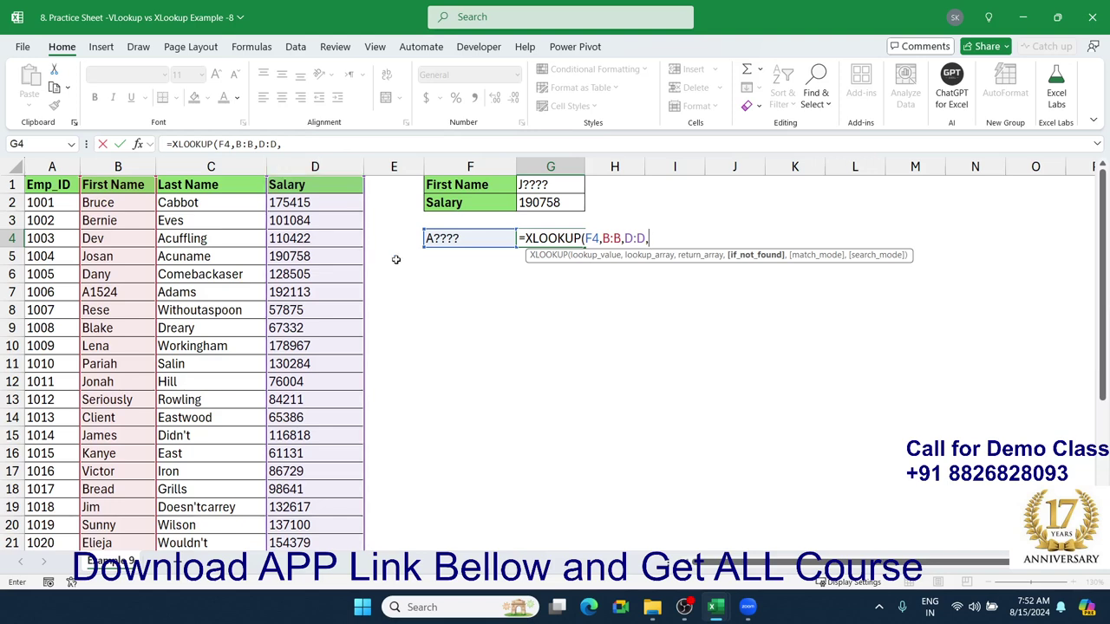
type(",")
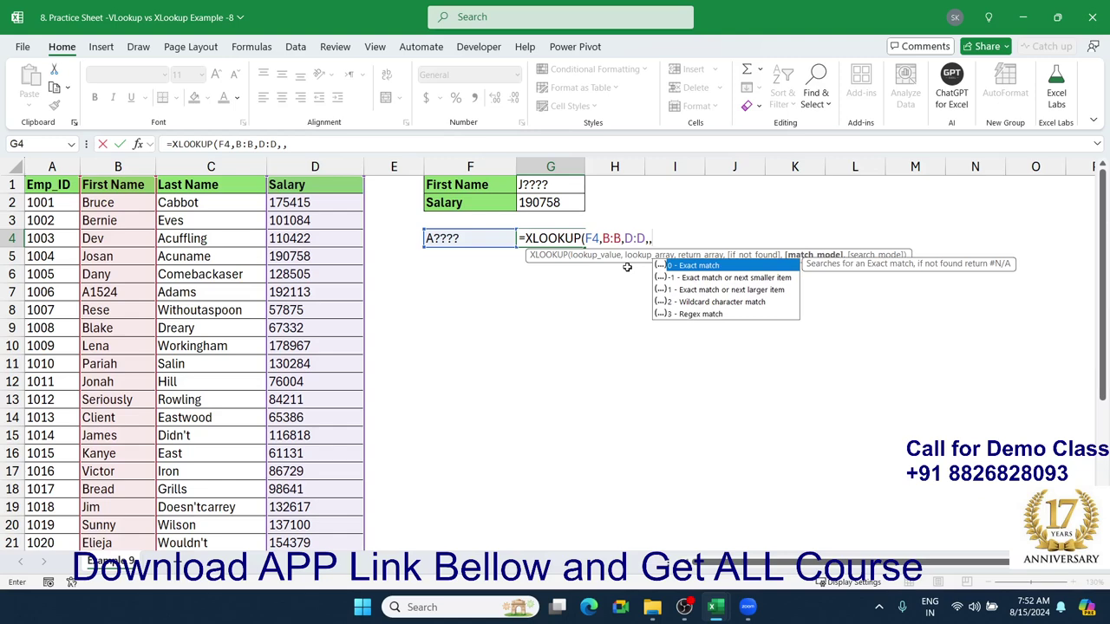
- Complete G4's XLOOKUP with match mode 2 (wildcard), returning 192113
key("Down")
key("Down")
key("Down")
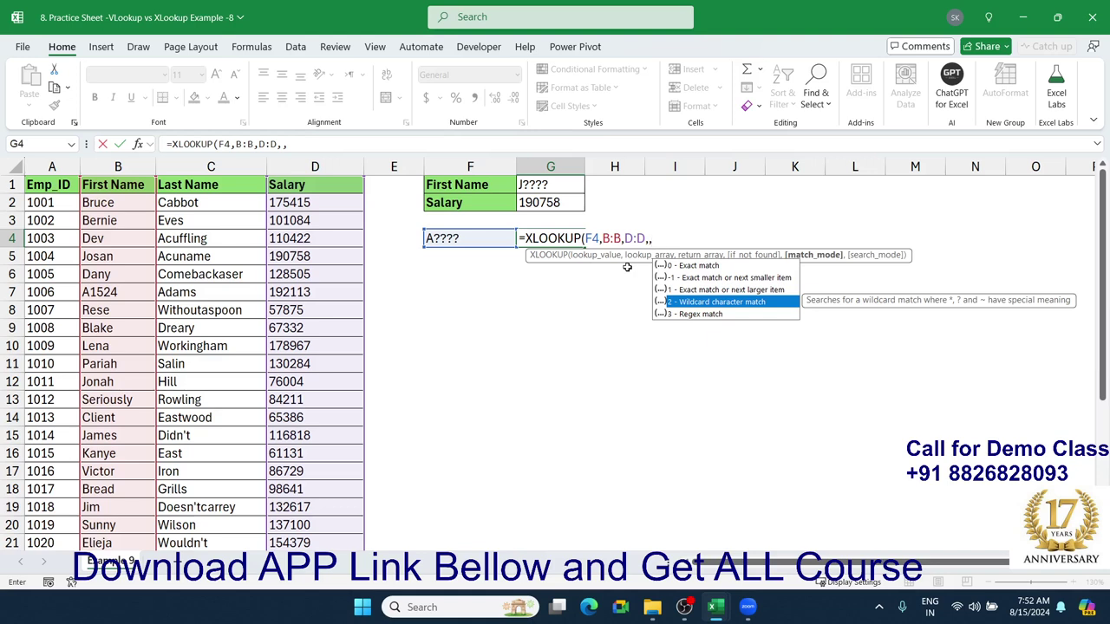
key("Tab")
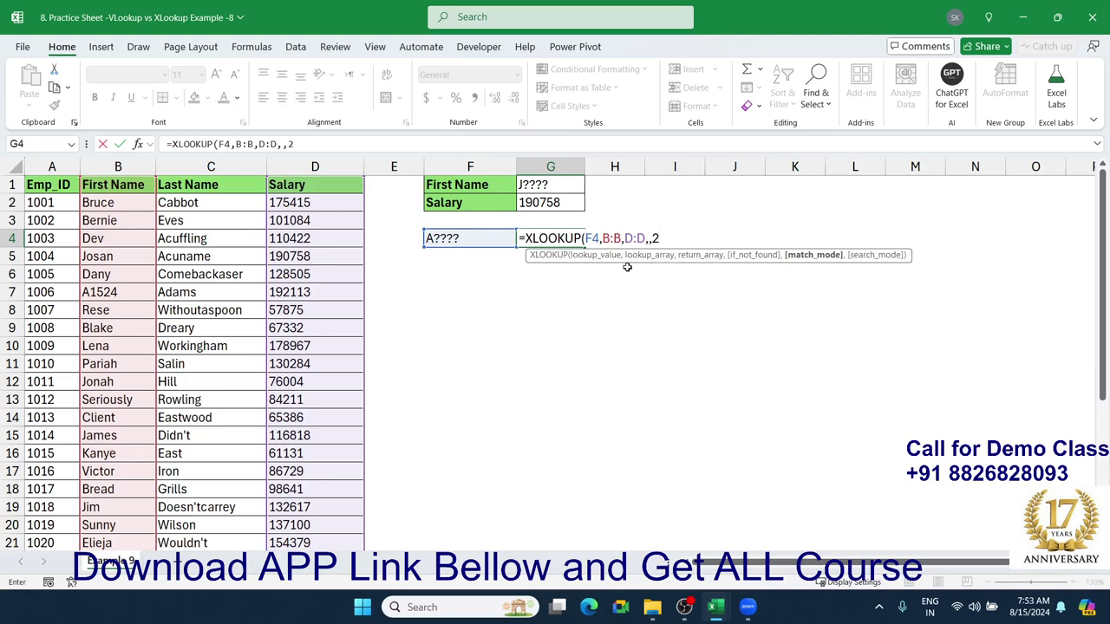
key("Return")
key("Up")
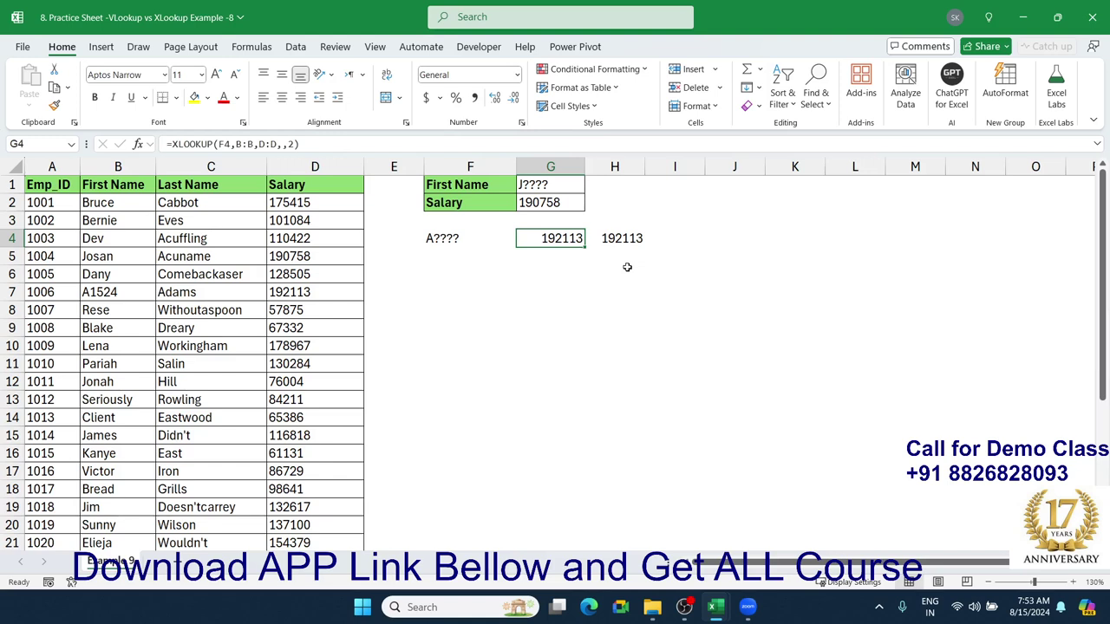
key("Left")
- Replace employee 1003's first name in B4 with the full name including surname
key("Down")
key("Left")
key("Left")
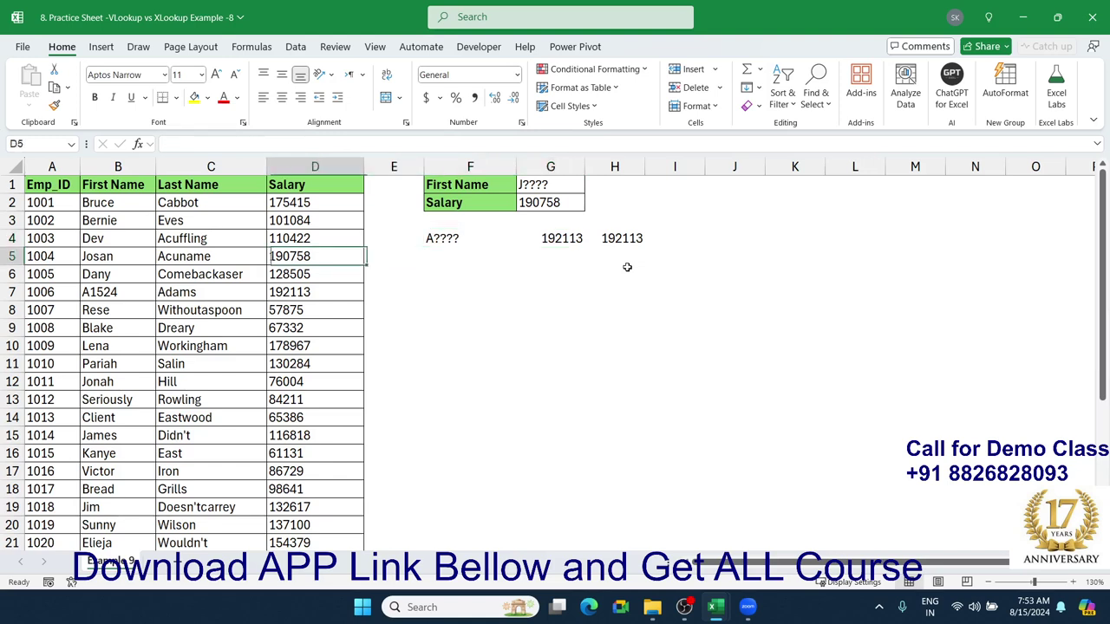
key("Left")
key("Left")
key("Left")
key("Up")
key("Right")
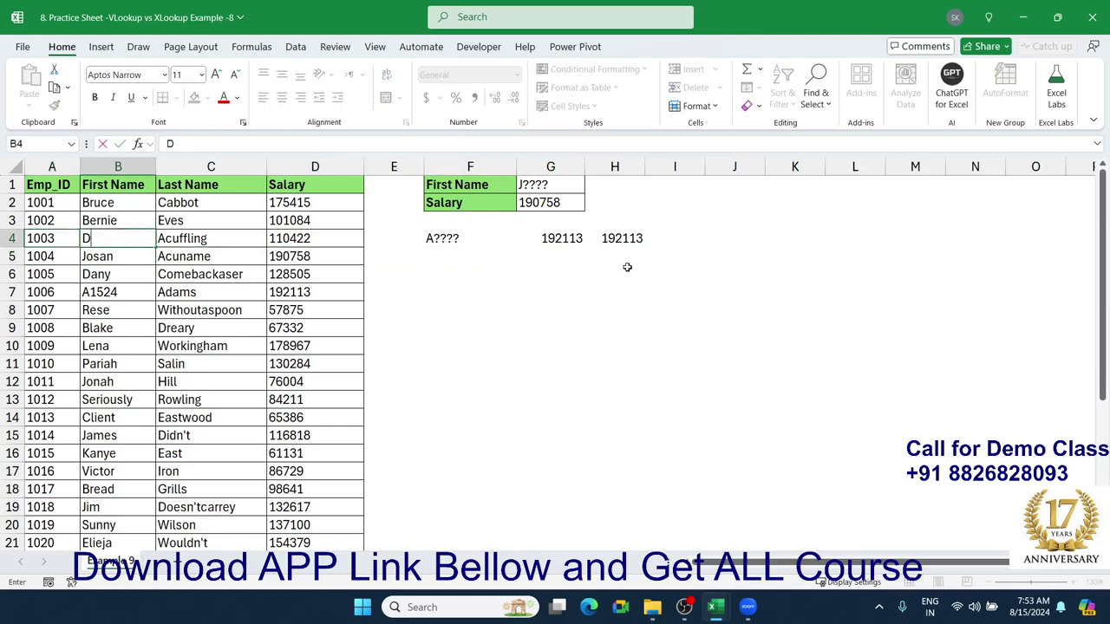
- Enter the wildcard pattern Dev * in F6 and review the G4 and G6 cells
left_click(461, 271)
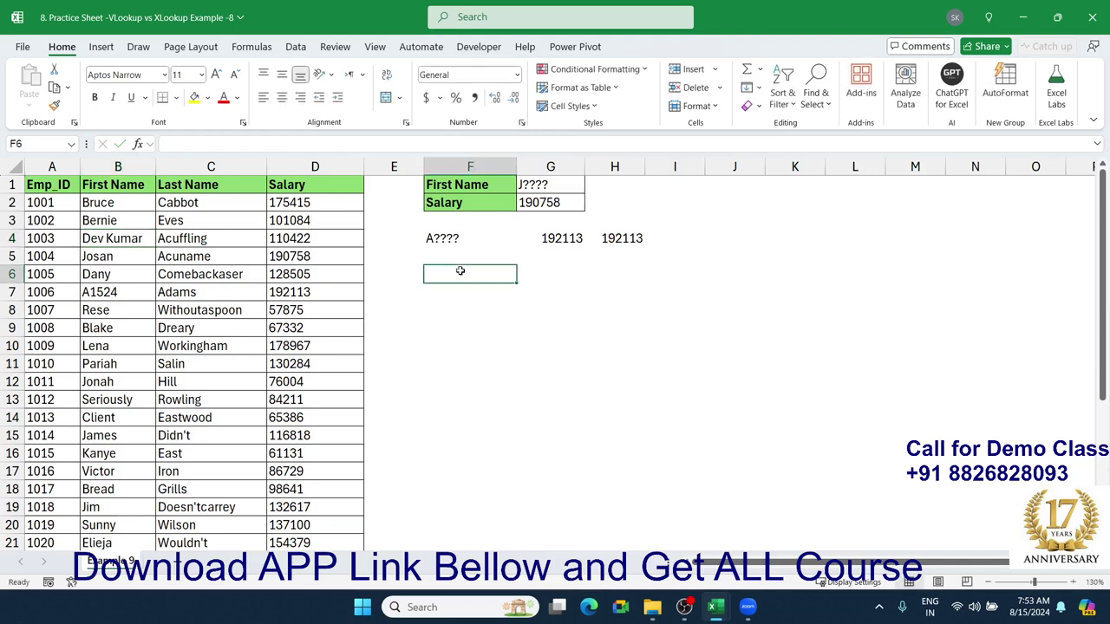
type("Dev *")
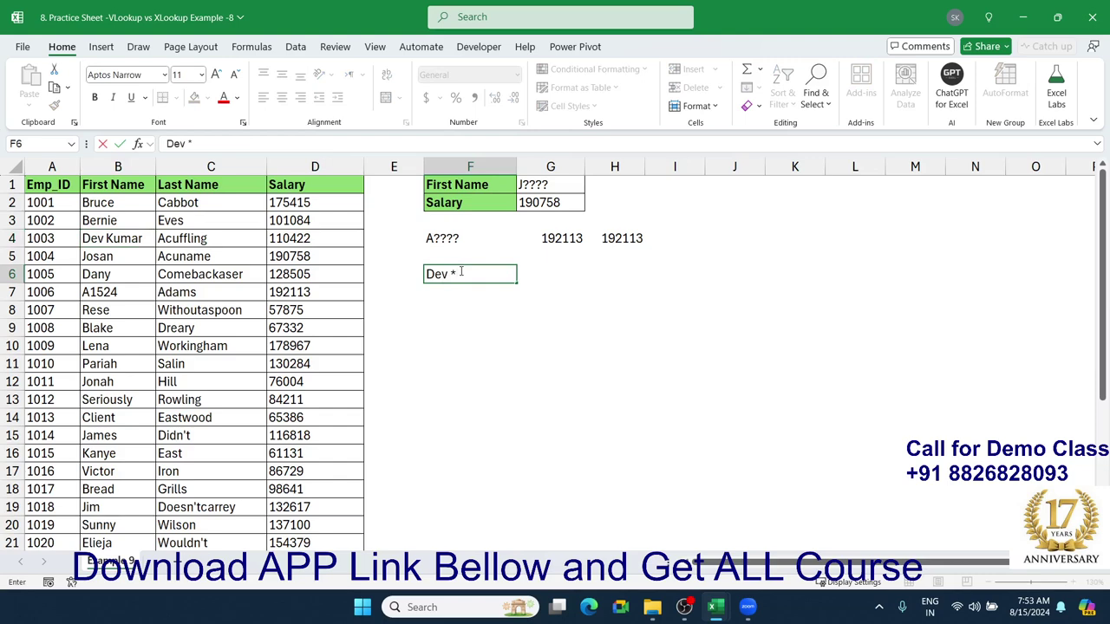
key("Return")
left_click(460, 272)
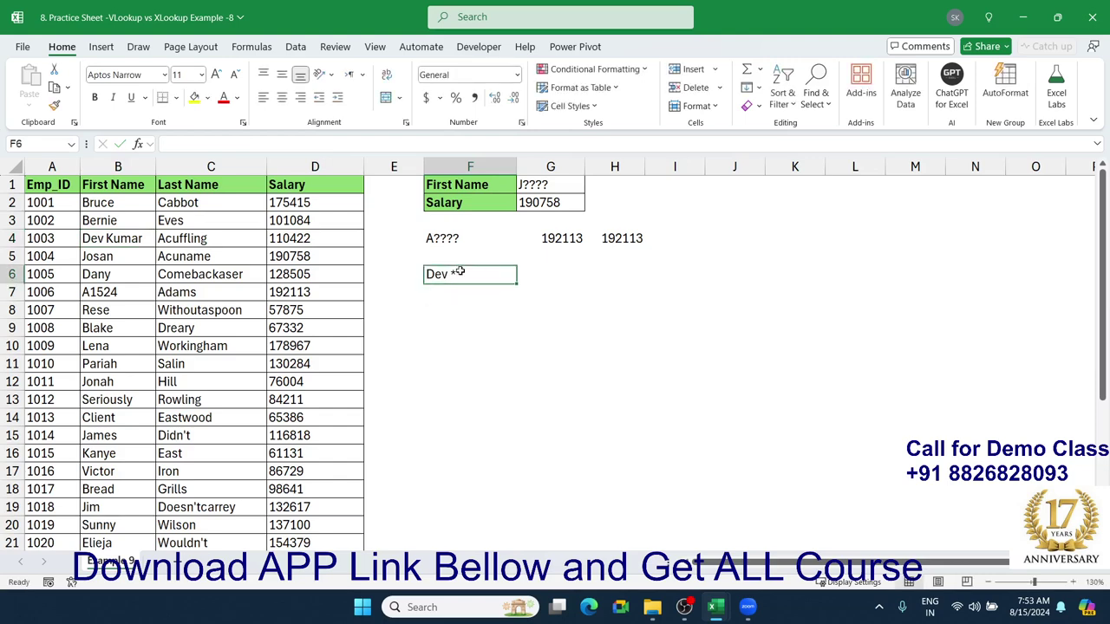
left_click(567, 247)
left_click(550, 270)
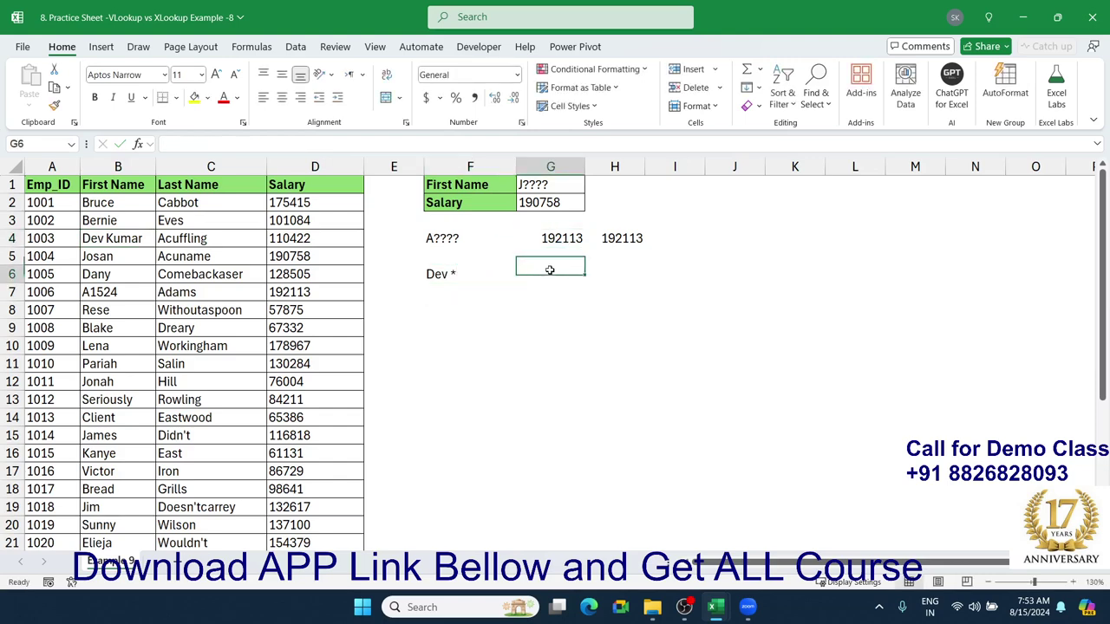
left_click(556, 239)
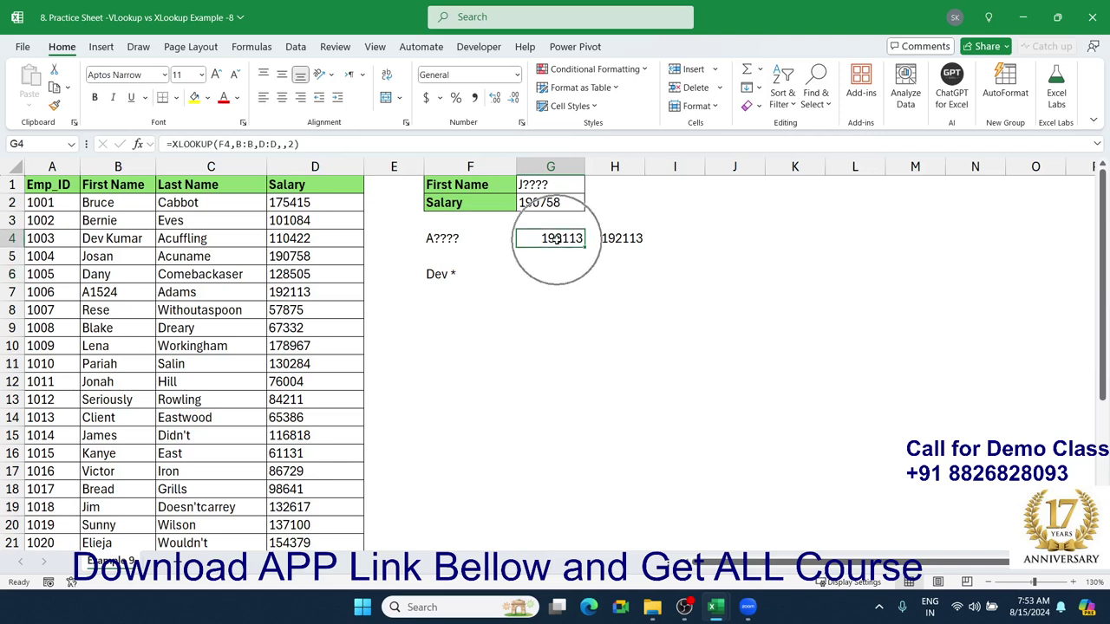
- Copy the G4:H4 lookup formulas into G6:H6, both returning 110422
key("shift+Right")
key("ctrl+c")
key("Down")
key("Down")
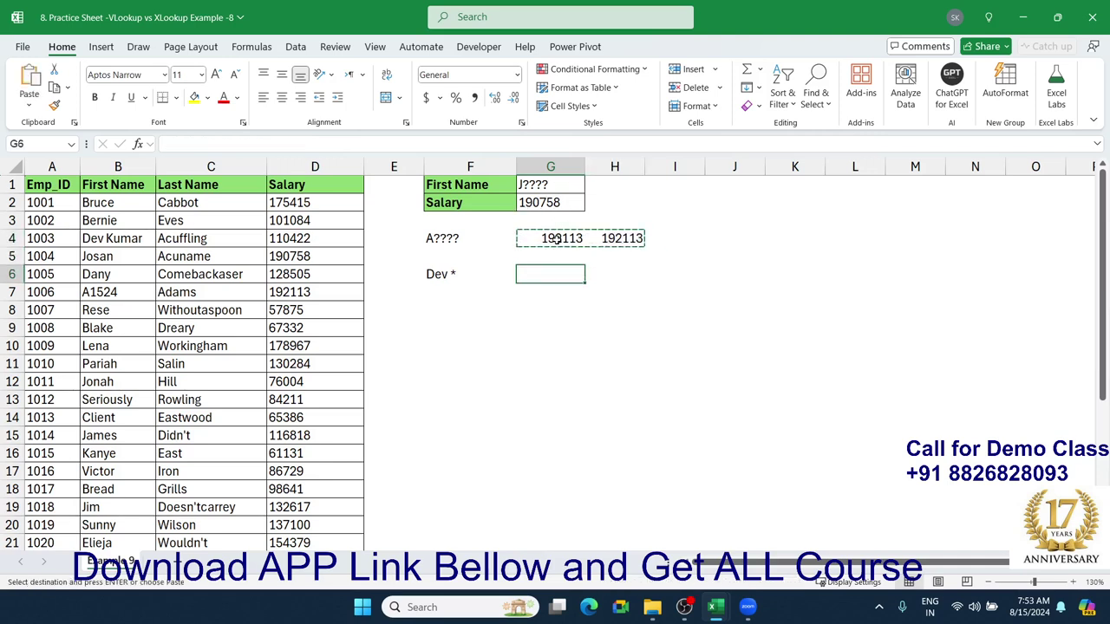
key("ctrl+v")
key("Escape")
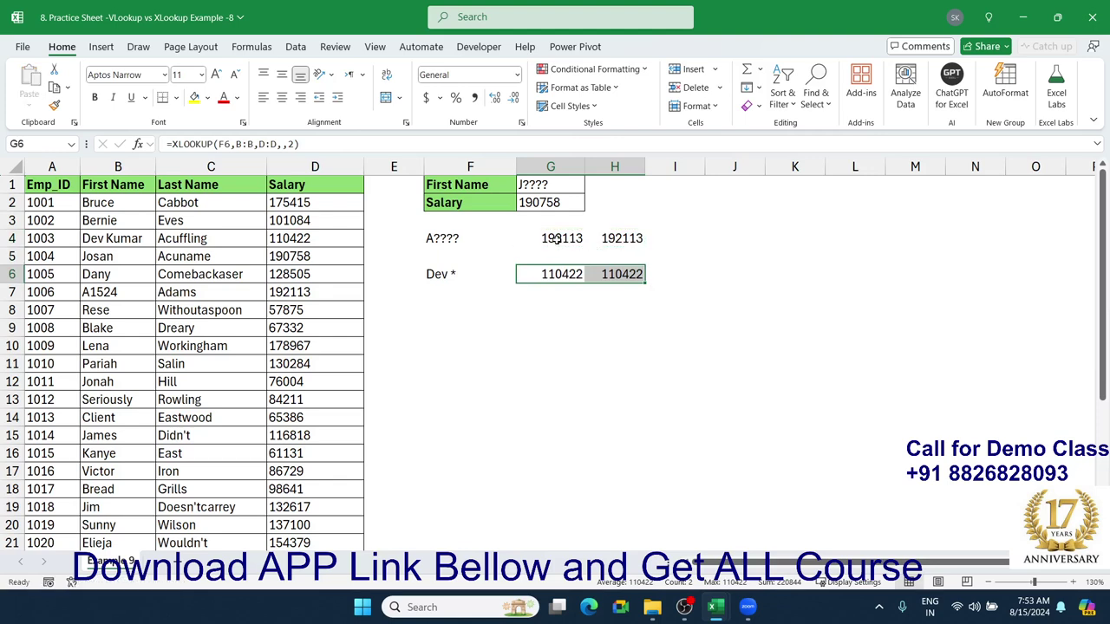
key("Up")
key("Up")
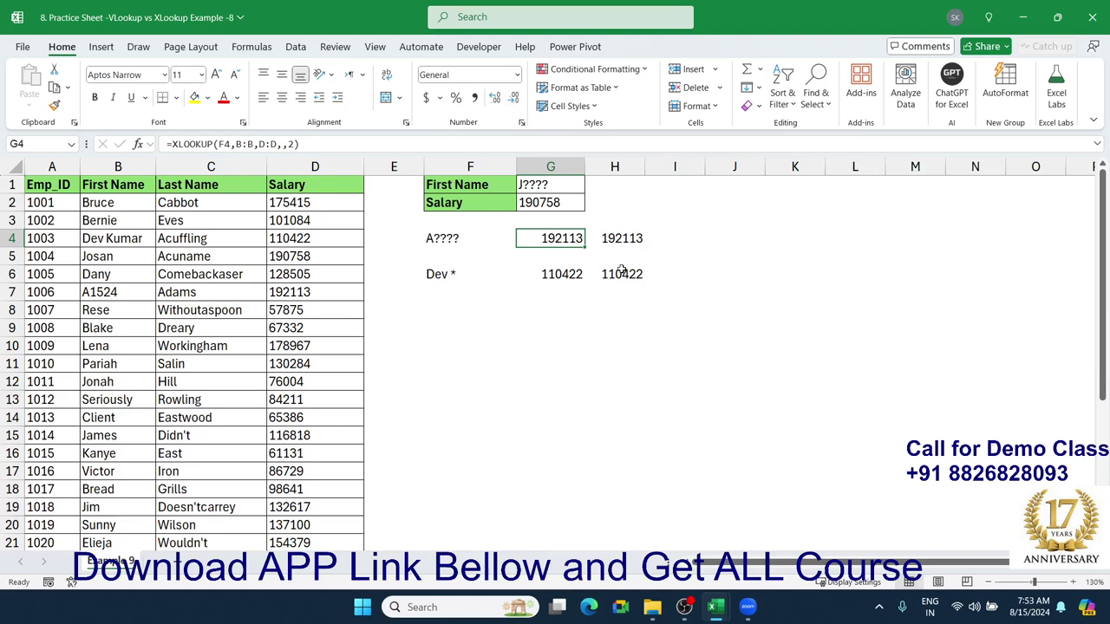
left_click(500, 325)
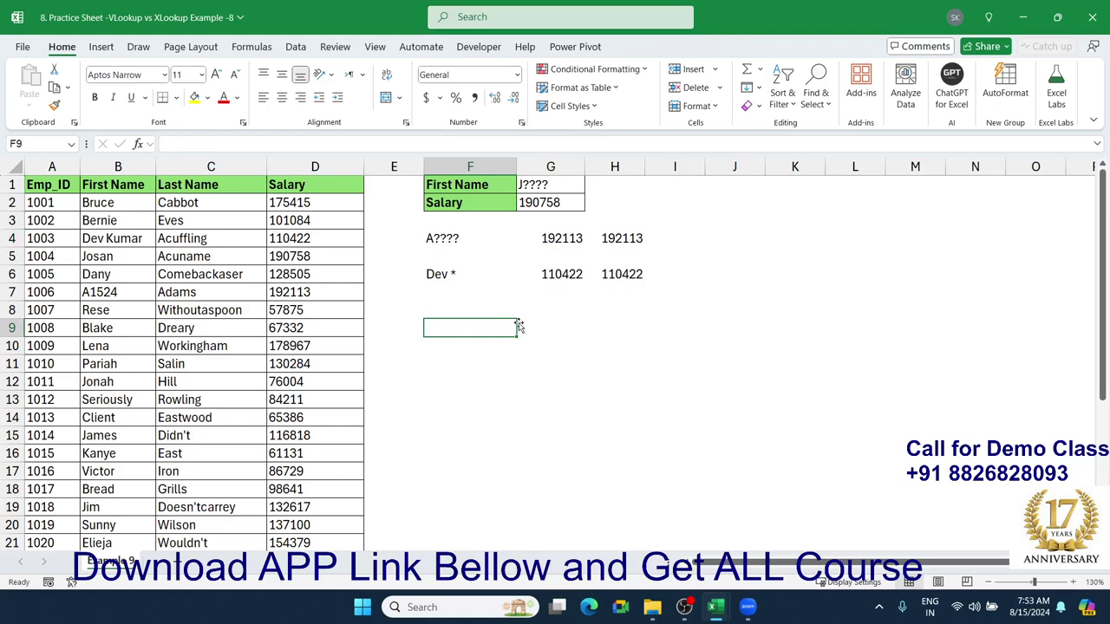
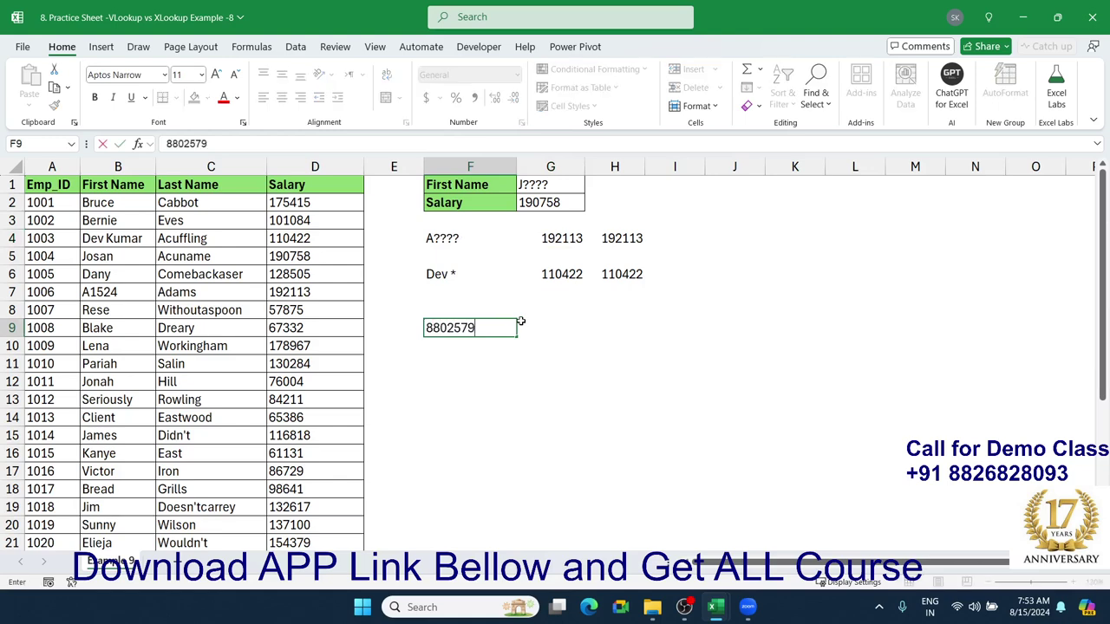
key("Escape")
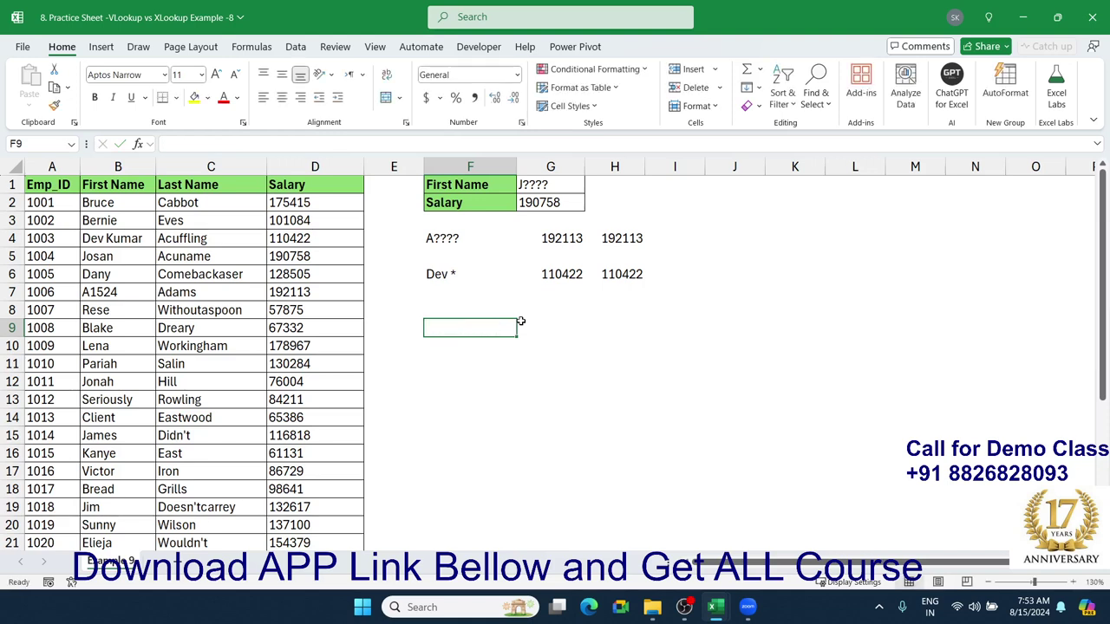